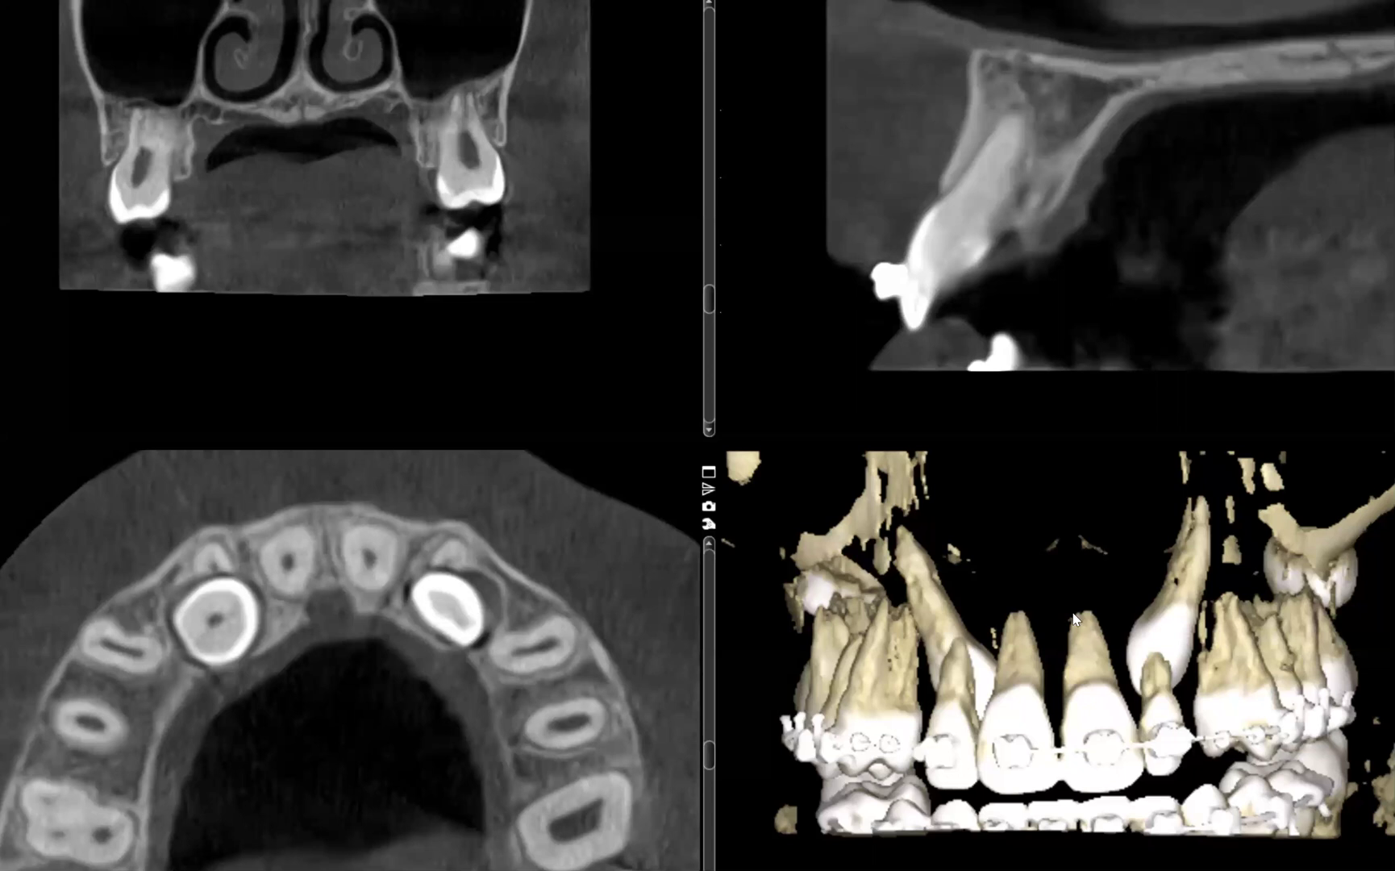
Examine the axial slices between the impacted canine crowns and the bracketed incisors, and view the 3D teeth model from the front
left_click_drag(1035, 635, 1097, 629)
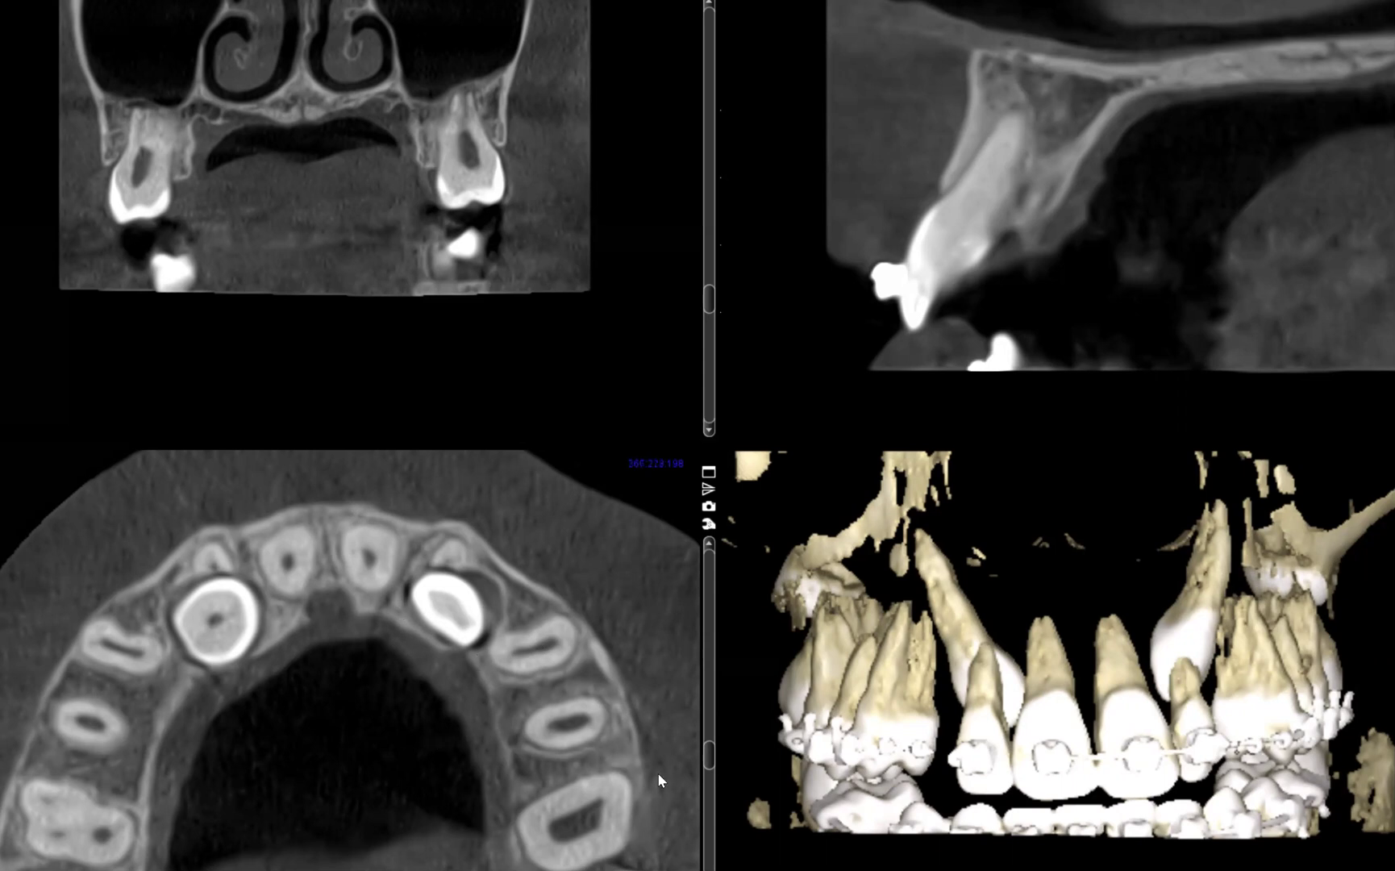
left_click_drag(708, 744, 706, 592)
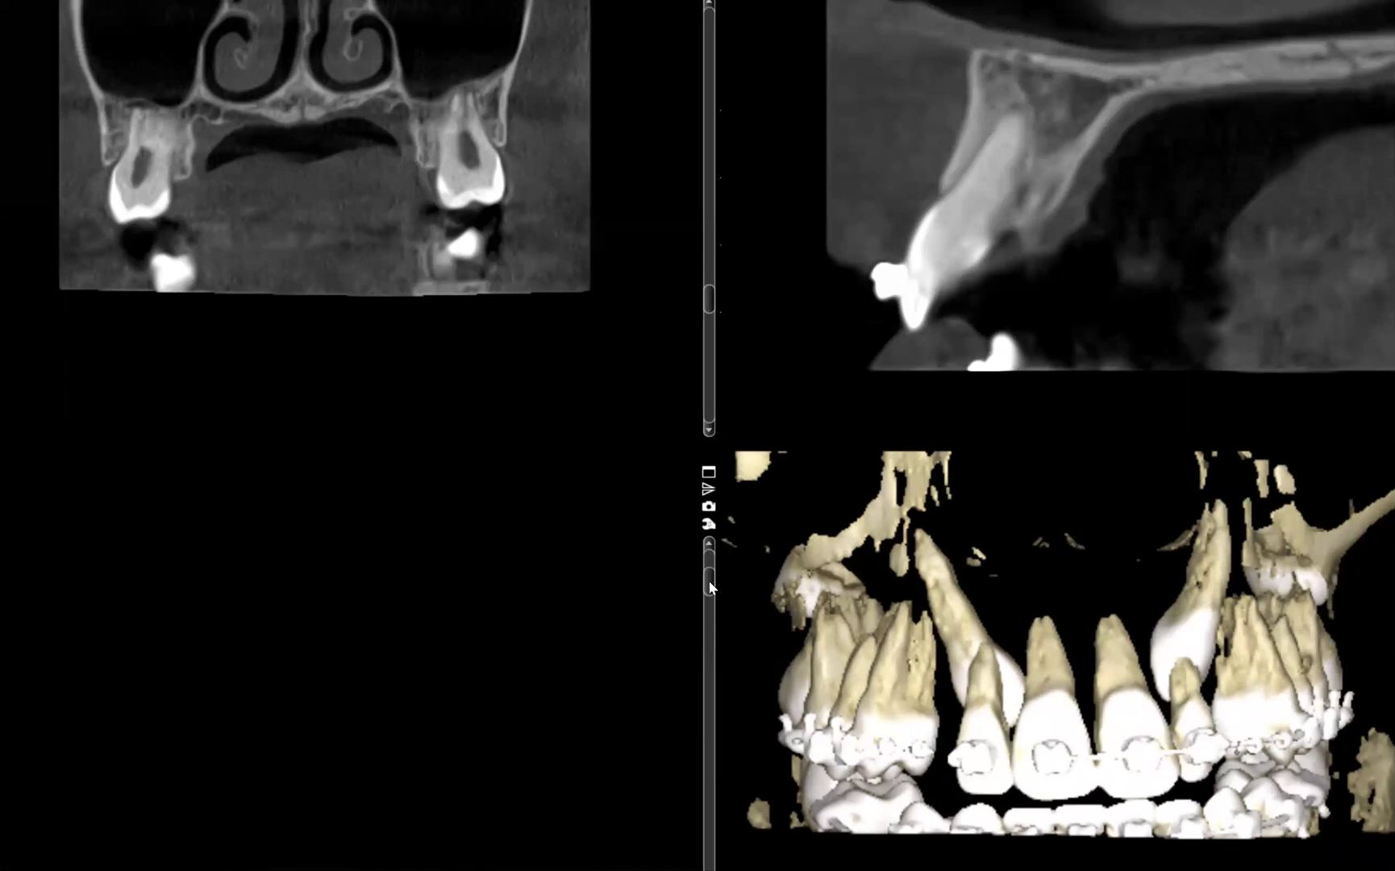
left_click_drag(708, 588, 711, 775)
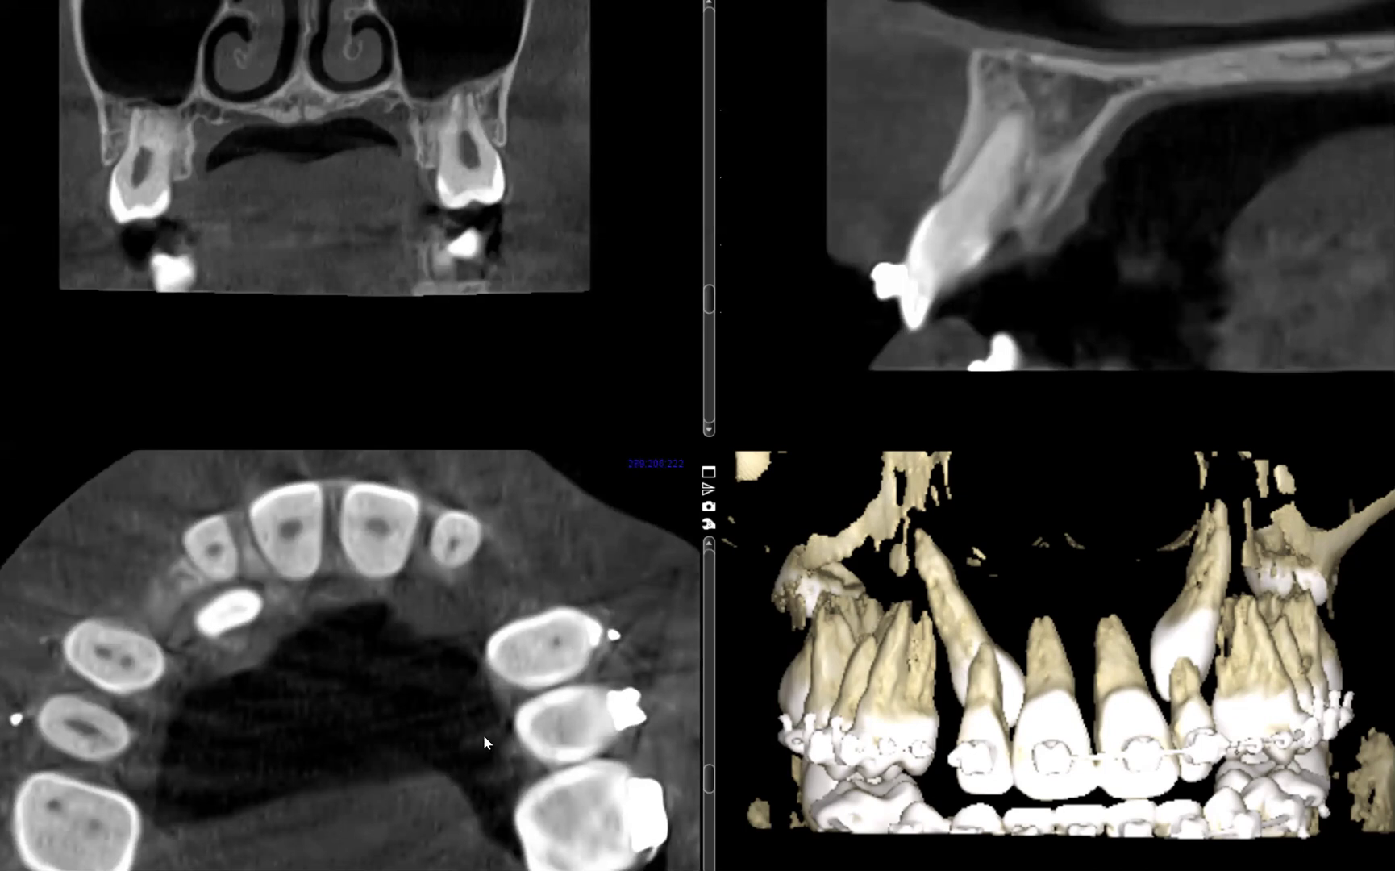
mouse_move(710, 784)
left_mouse_down()
mouse_move(711, 711)
mouse_move(700, 790)
left_mouse_up()
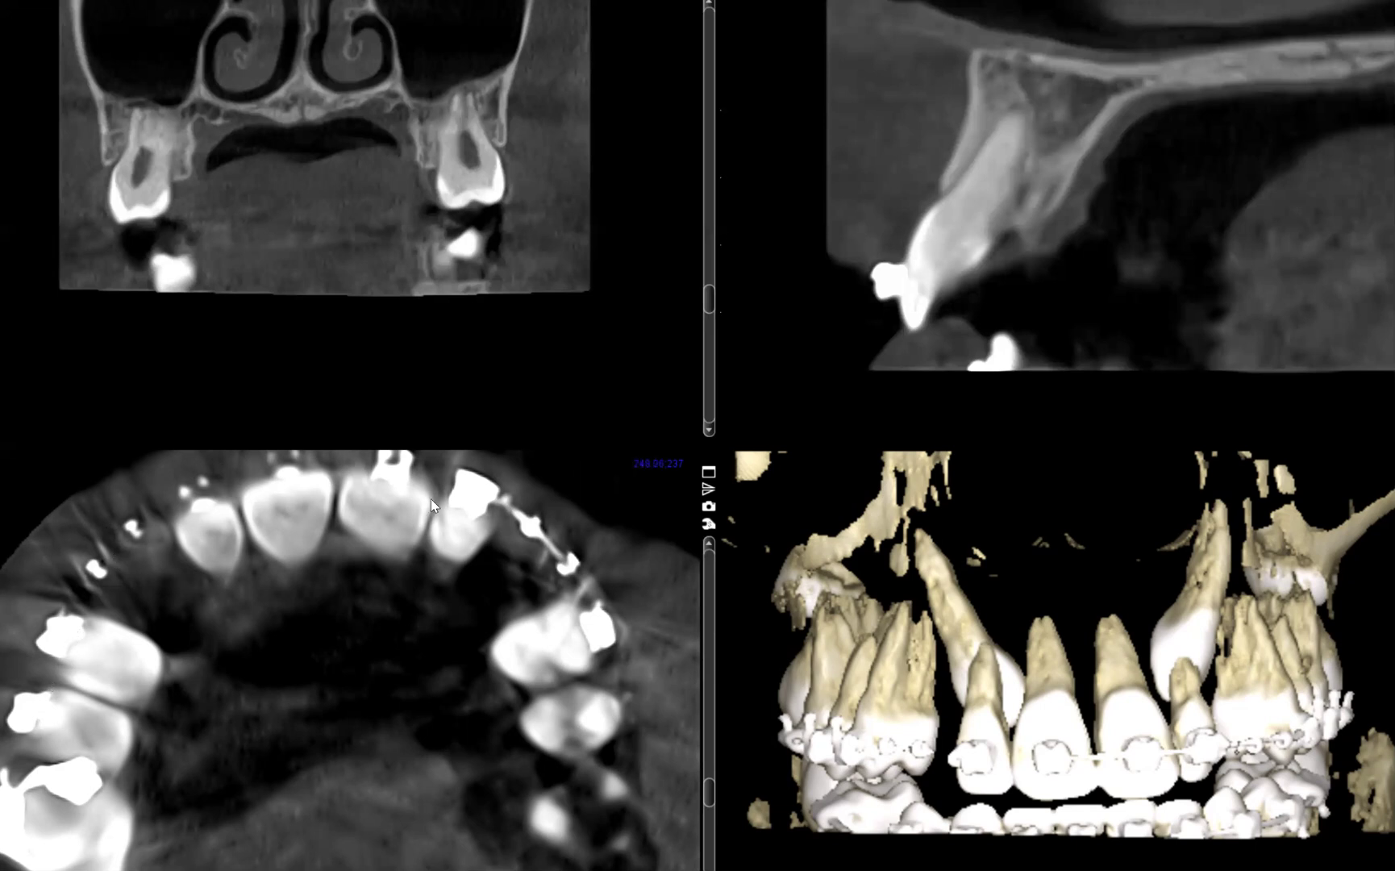
left_click_drag(710, 793, 698, 761)
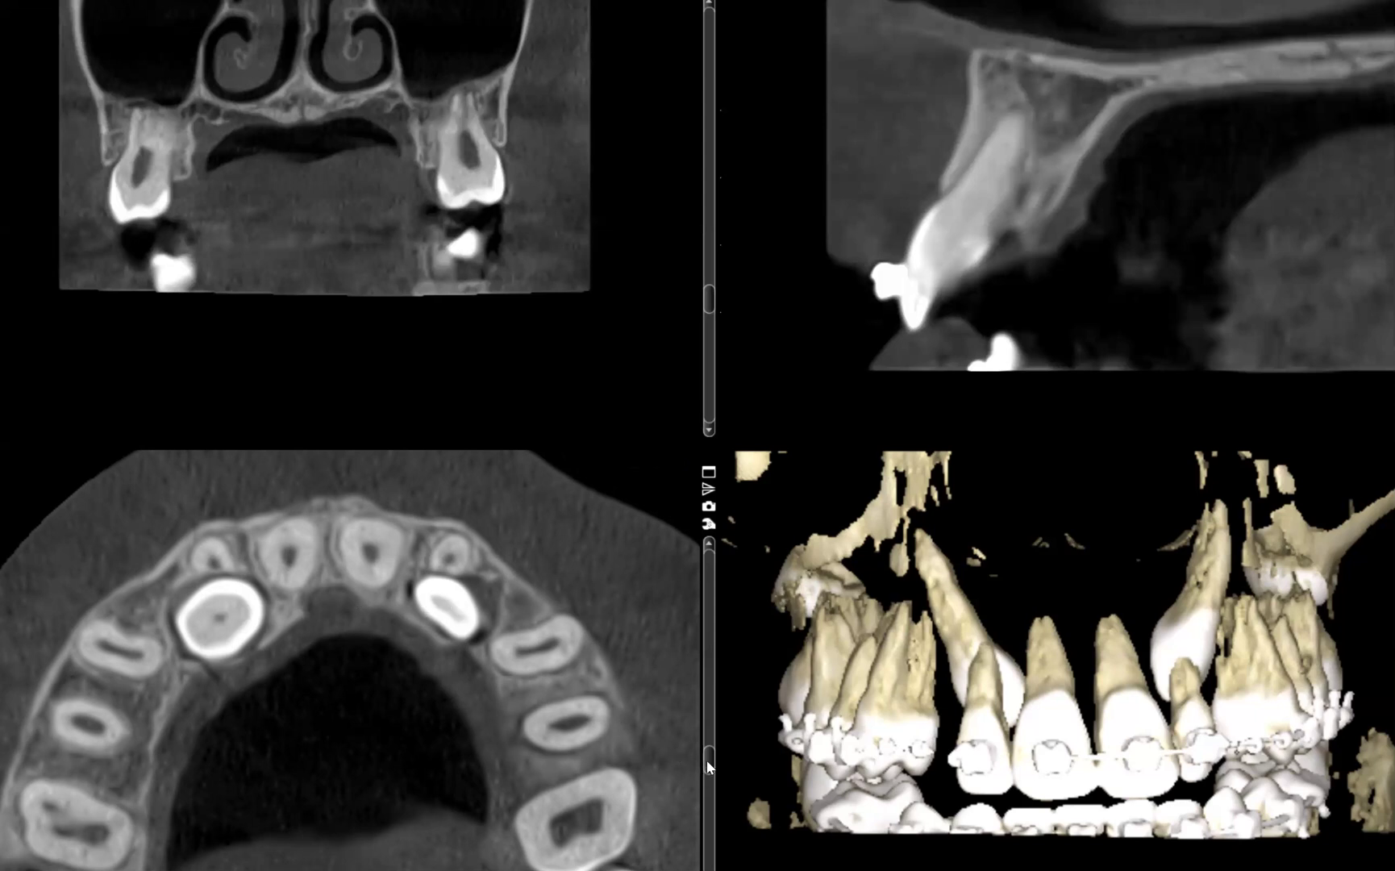
left_click_drag(1091, 710, 1050, 697)
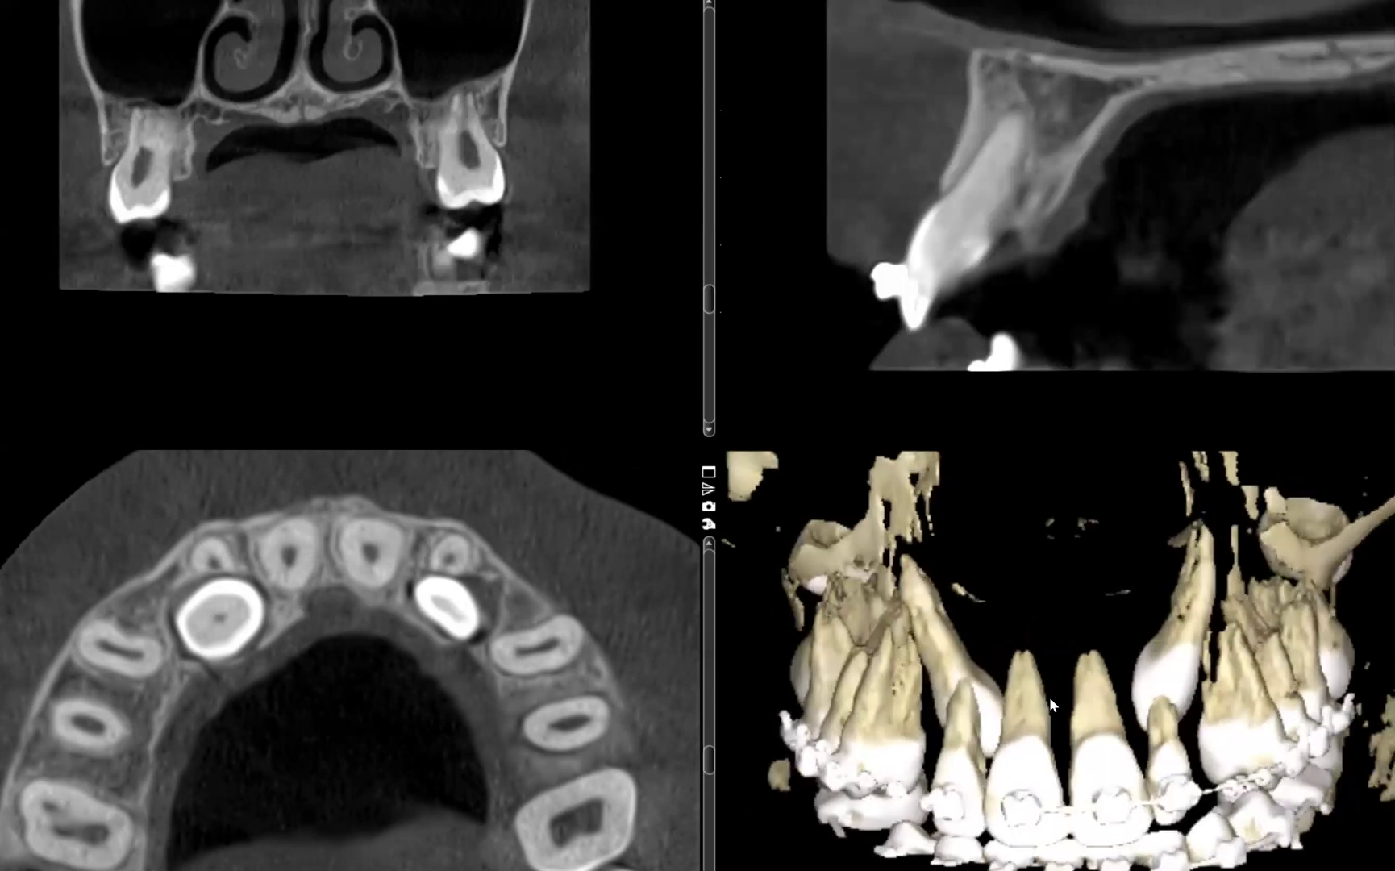
mouse_move(705, 760)
left_mouse_down()
mouse_move(706, 776)
mouse_move(698, 705)
mouse_move(707, 762)
left_mouse_up()
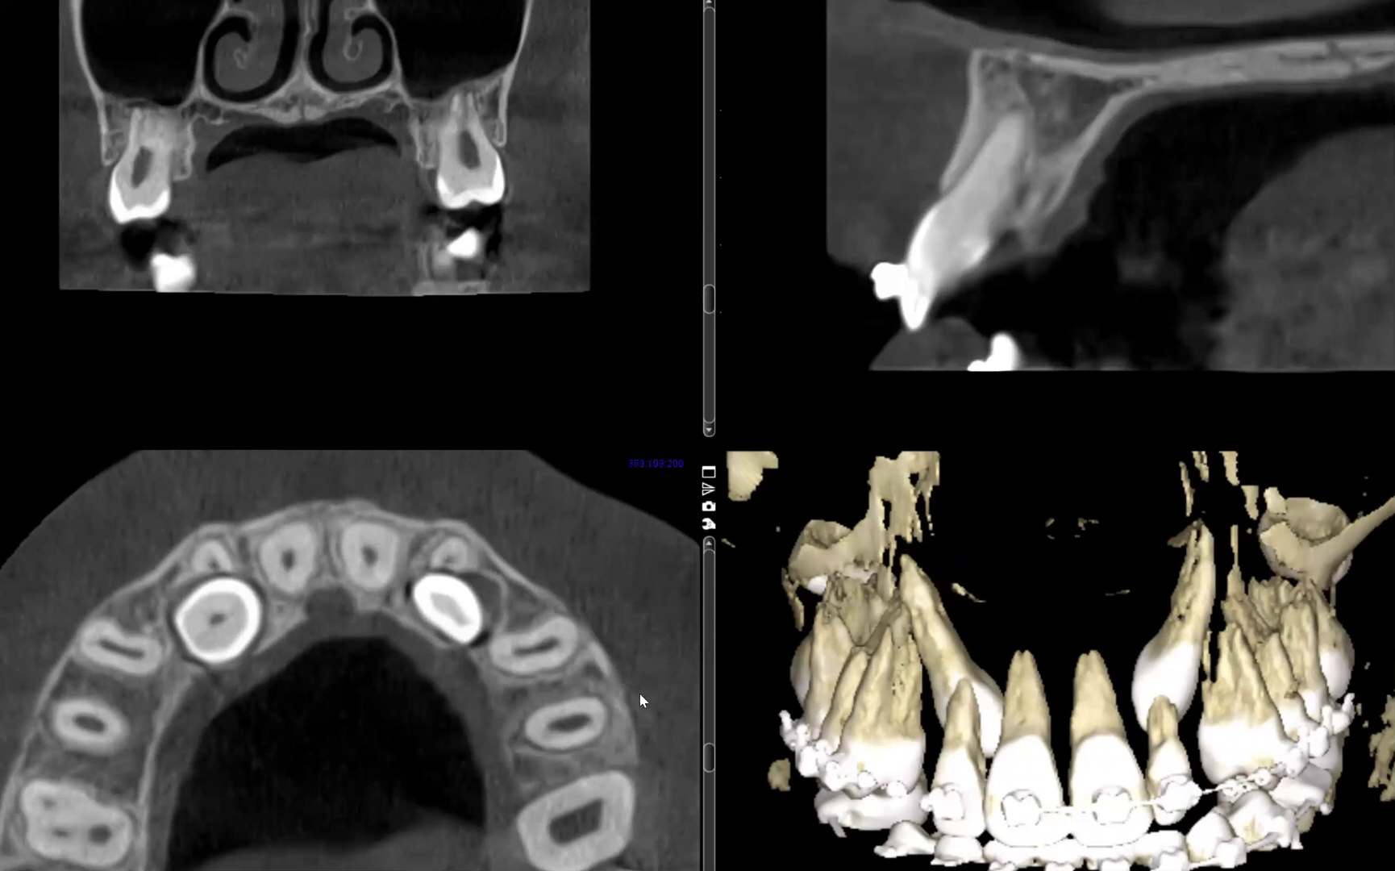
Align the sagittal plane with the right impacted canine and lateral incisor in the axial view, with the sagittal view enlarged
scroll(411, 688, "up", 1)
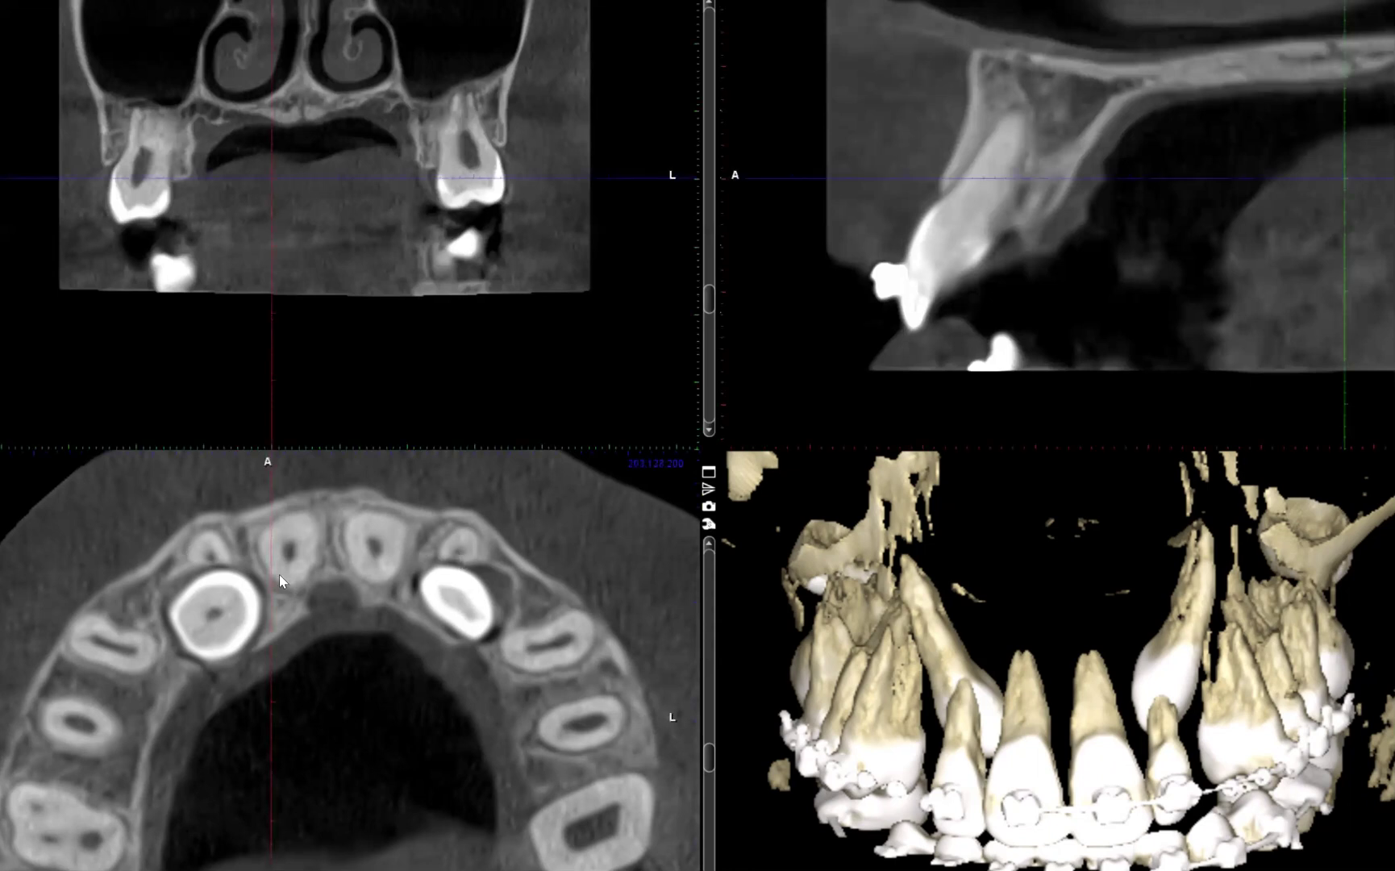
left_click_drag(342, 570, 365, 593)
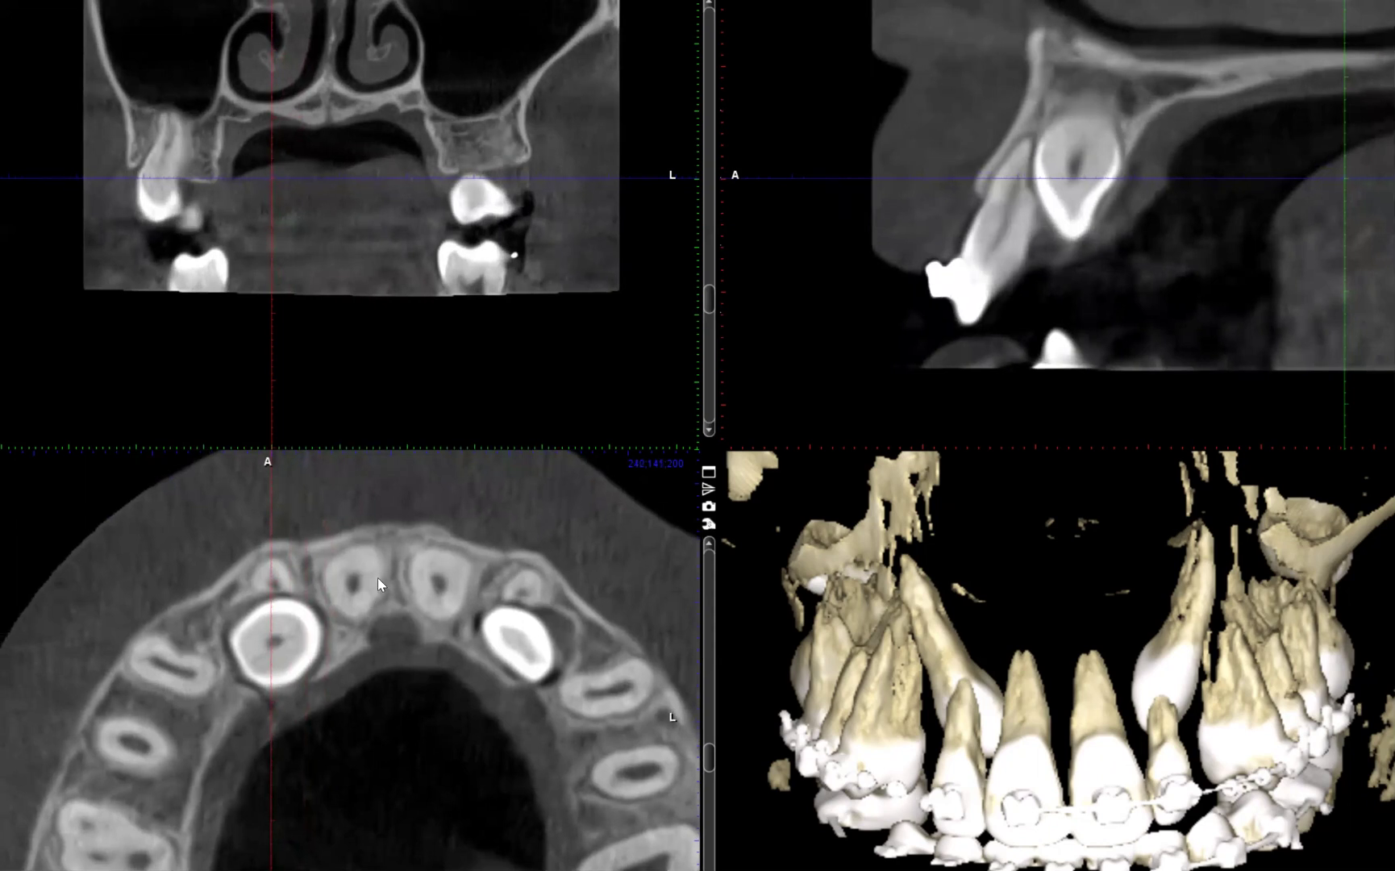
scroll(1101, 125, "up", 3)
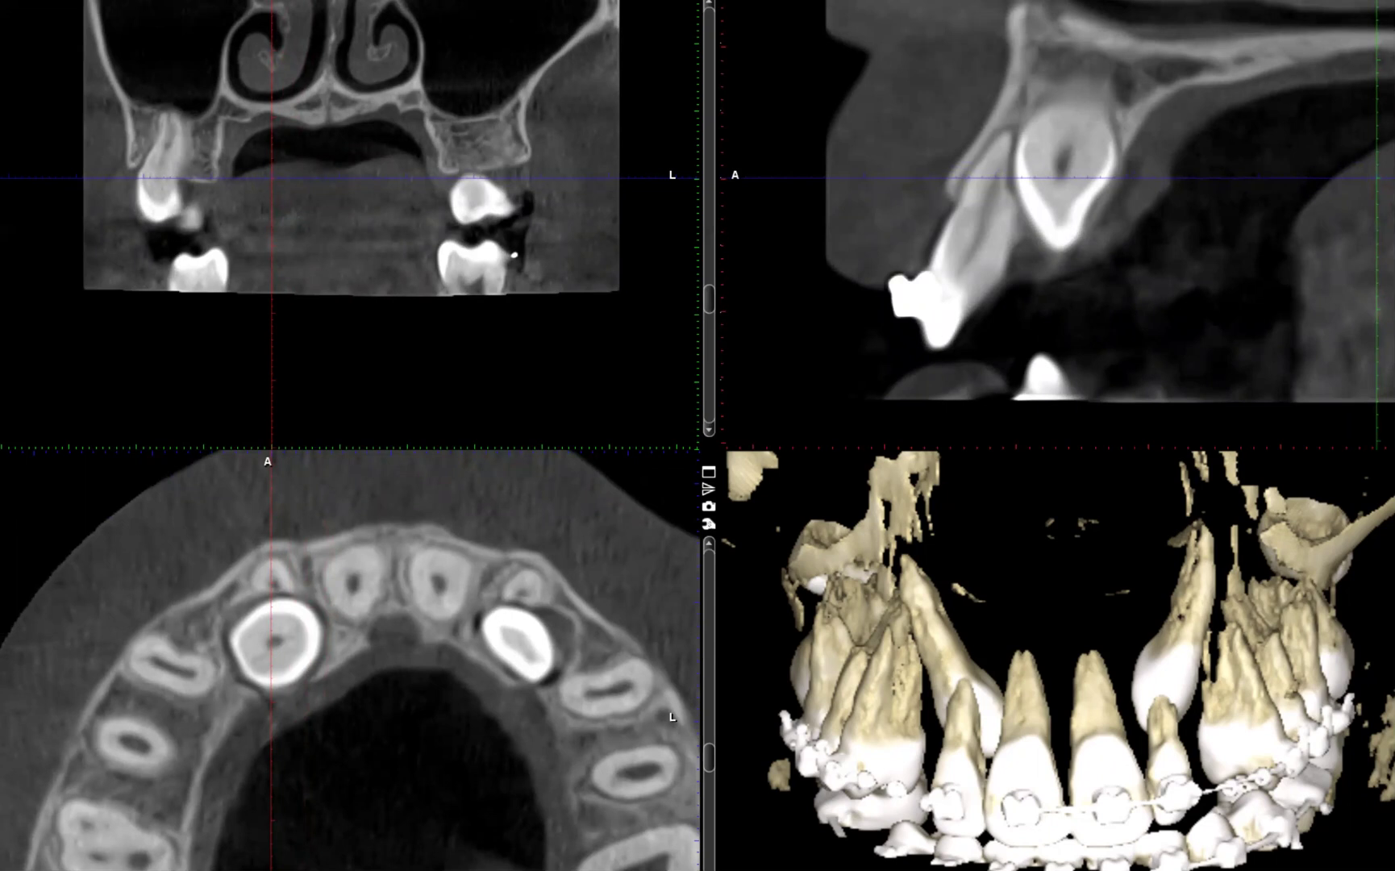
Step through the sagittal slices around the right impacted canine and measure a distance on the adjacent lateral incisor's root
scroll(1060, 222, "down", 5)
scroll(1061, 222, "up", 8)
scroll(1061, 221, "down", 6)
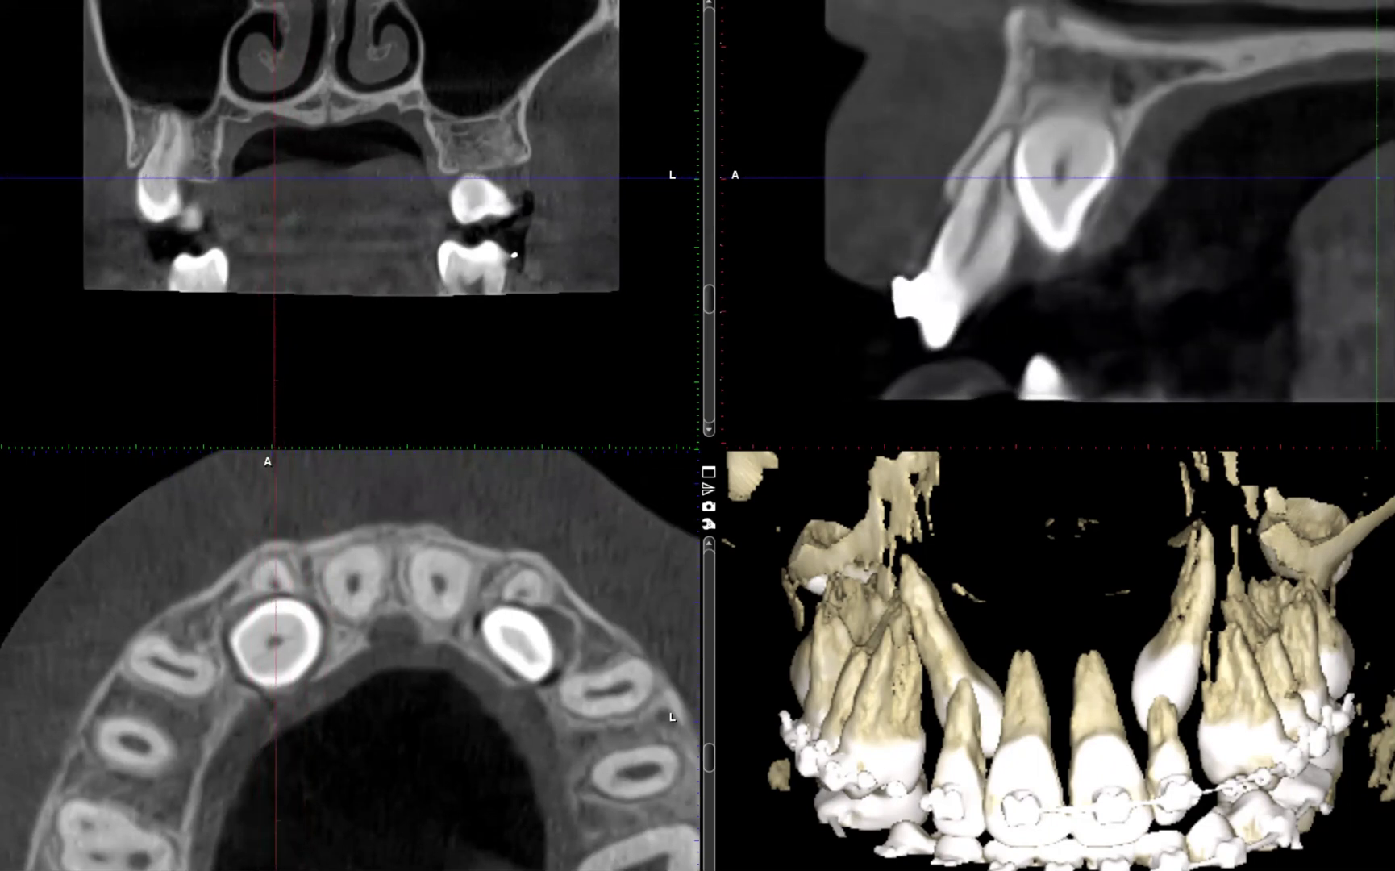
scroll(1049, 201, "down", 3)
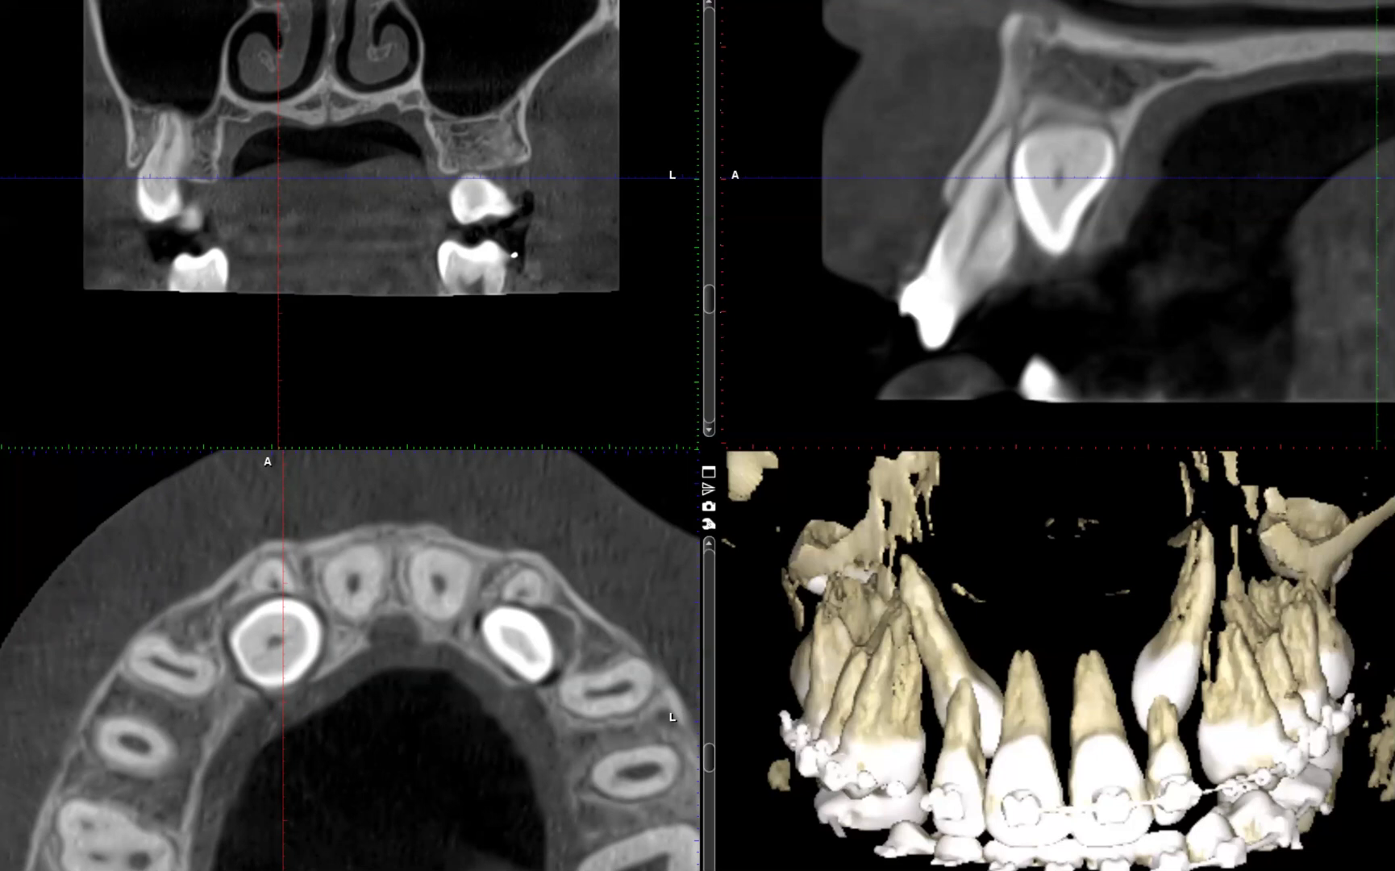
scroll(1057, 206, "down", 5)
scroll(1056, 207, "up", 7)
scroll(1056, 206, "down", 1)
scroll(1047, 213, "down", 2)
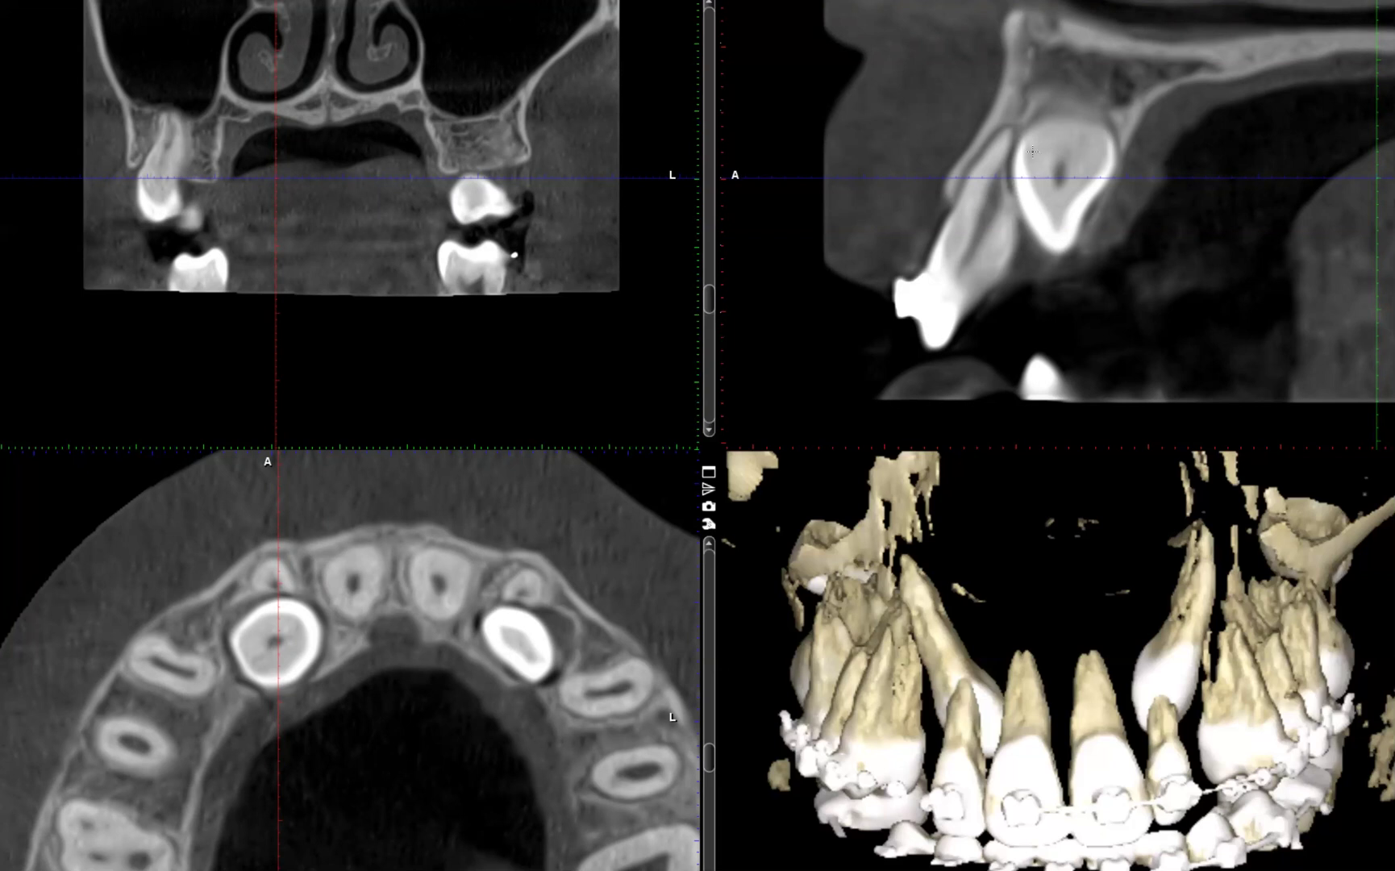
left_click_drag(953, 198, 1007, 125)
Reorient the axial view to bring the sagittal plane through the left lateral incisor and impacted canine, and step through the sagittal slices
left_click_drag(506, 663, 426, 617)
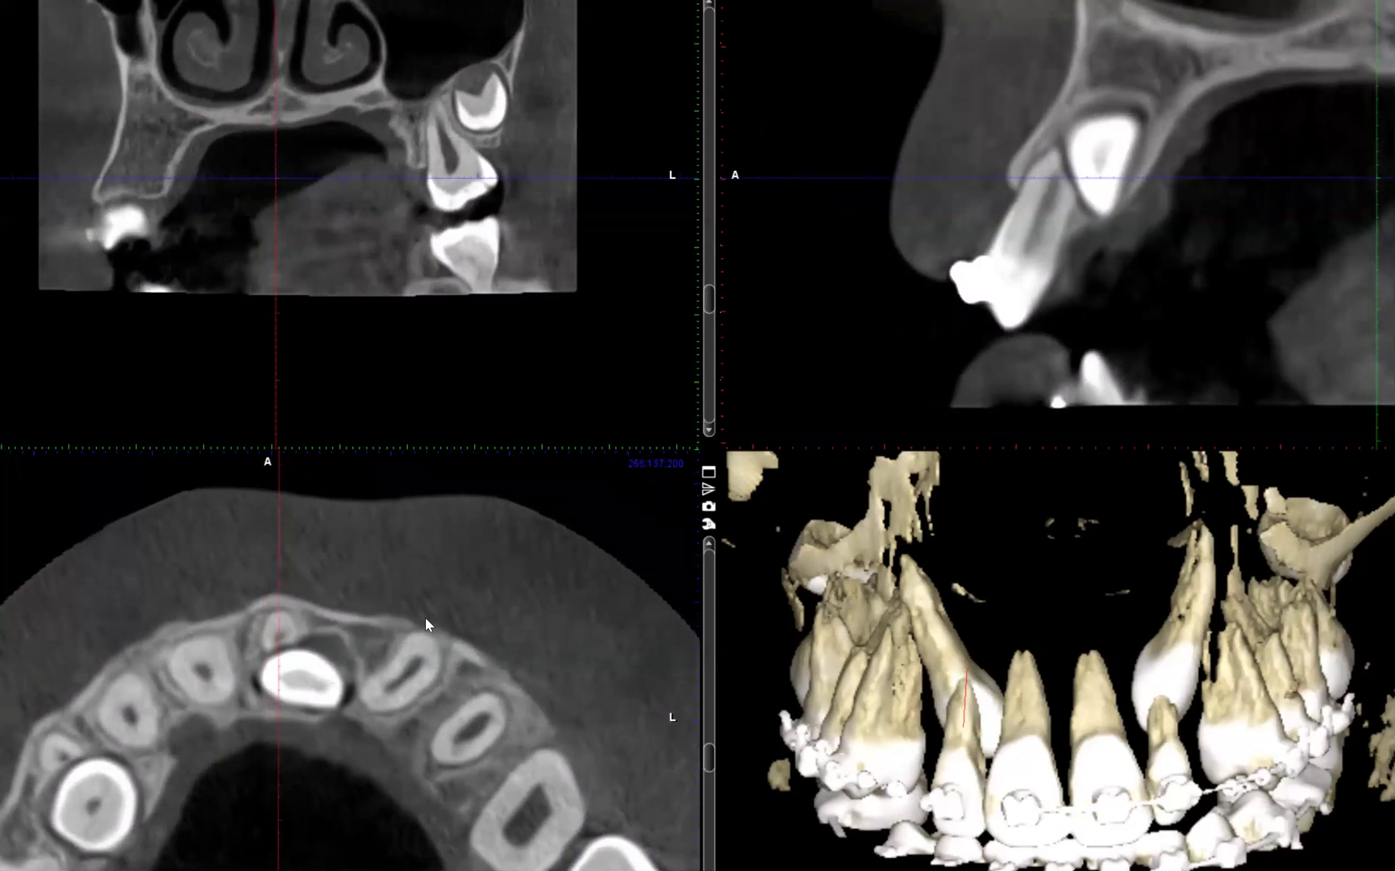
scroll(1064, 126, "down", 2)
scroll(1064, 127, "up", 3)
scroll(1065, 127, "down", 4)
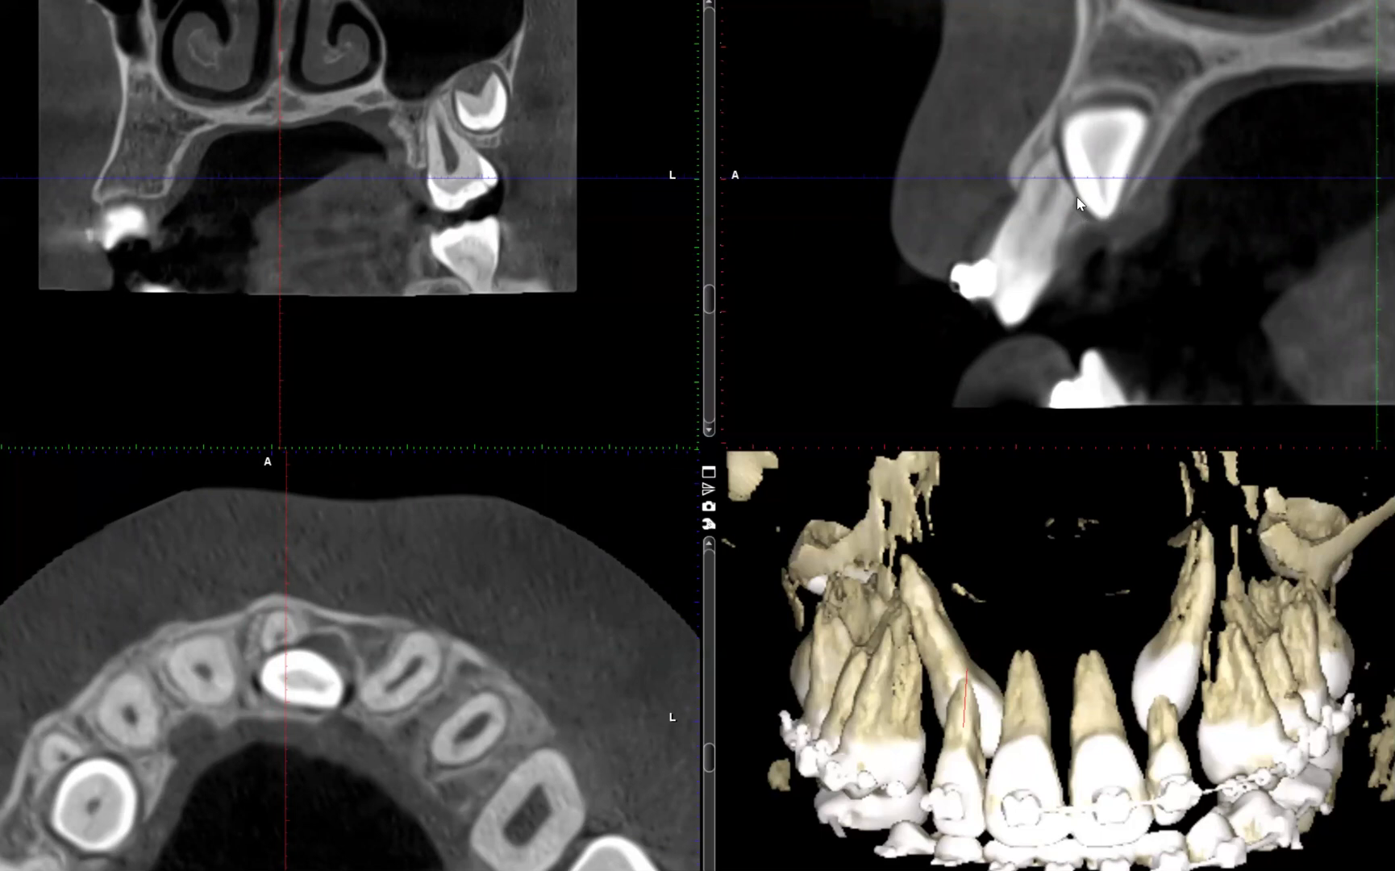
scroll(1063, 213, "down", 4)
scroll(1062, 213, "up", 5)
scroll(1063, 166, "down", 1)
Measure two distances on the left lateral incisor beside the canine crown, across its root end and on its palatal side
mouse_move(1068, 216)
left_mouse_down()
mouse_move(1033, 188)
mouse_move(1052, 147)
left_mouse_up()
left_click(991, 142)
left_click_drag(1021, 180, 1121, 248)
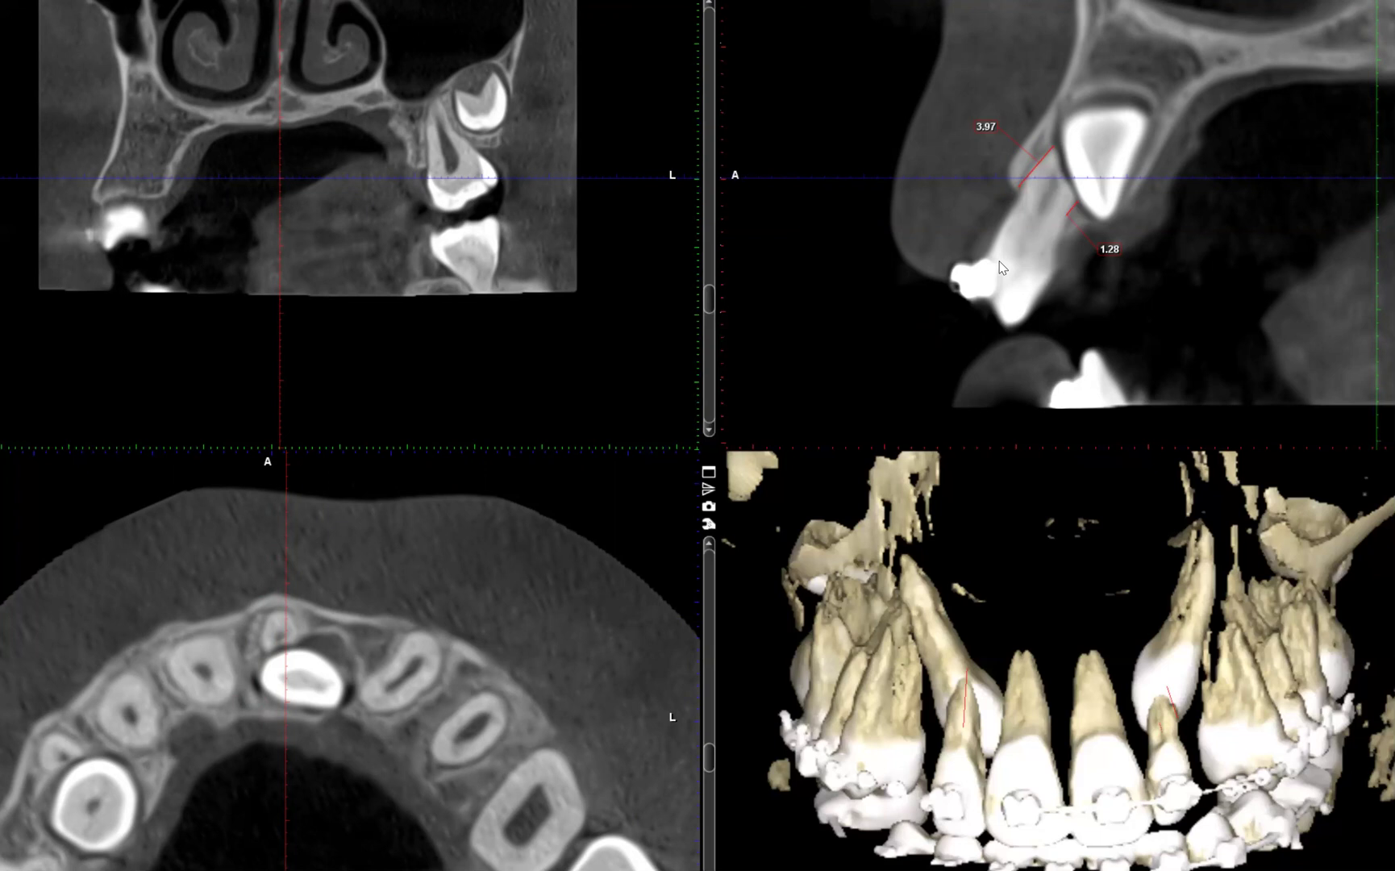
Examine the measured lateral incisor roots and the impacted canines on the enlarged 3D model from the front and the patient's left
middle_click_drag(1042, 697, 1033, 651)
scroll(1031, 660, "up", 1)
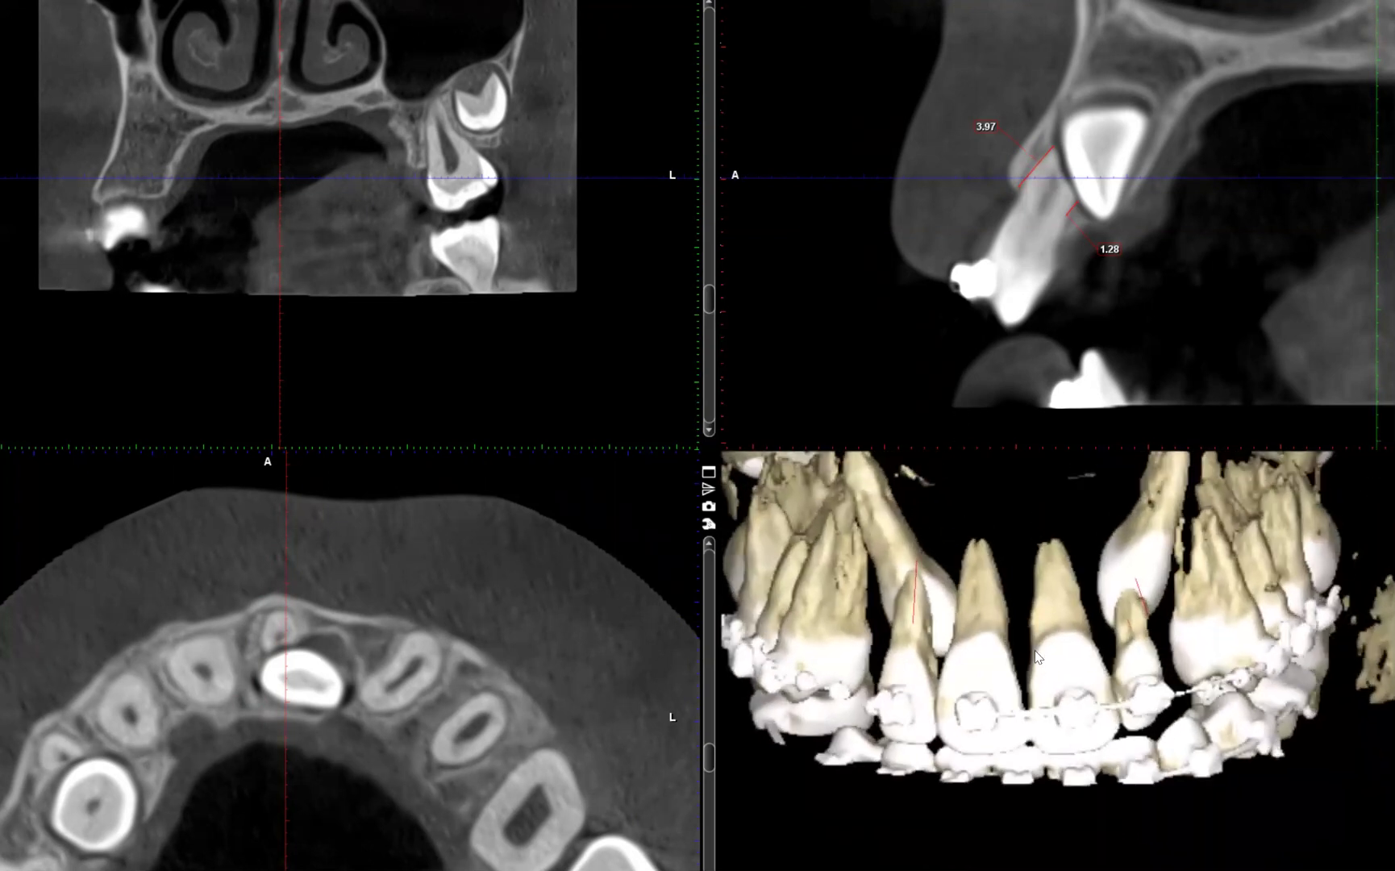
left_click_drag(1036, 684, 1087, 681)
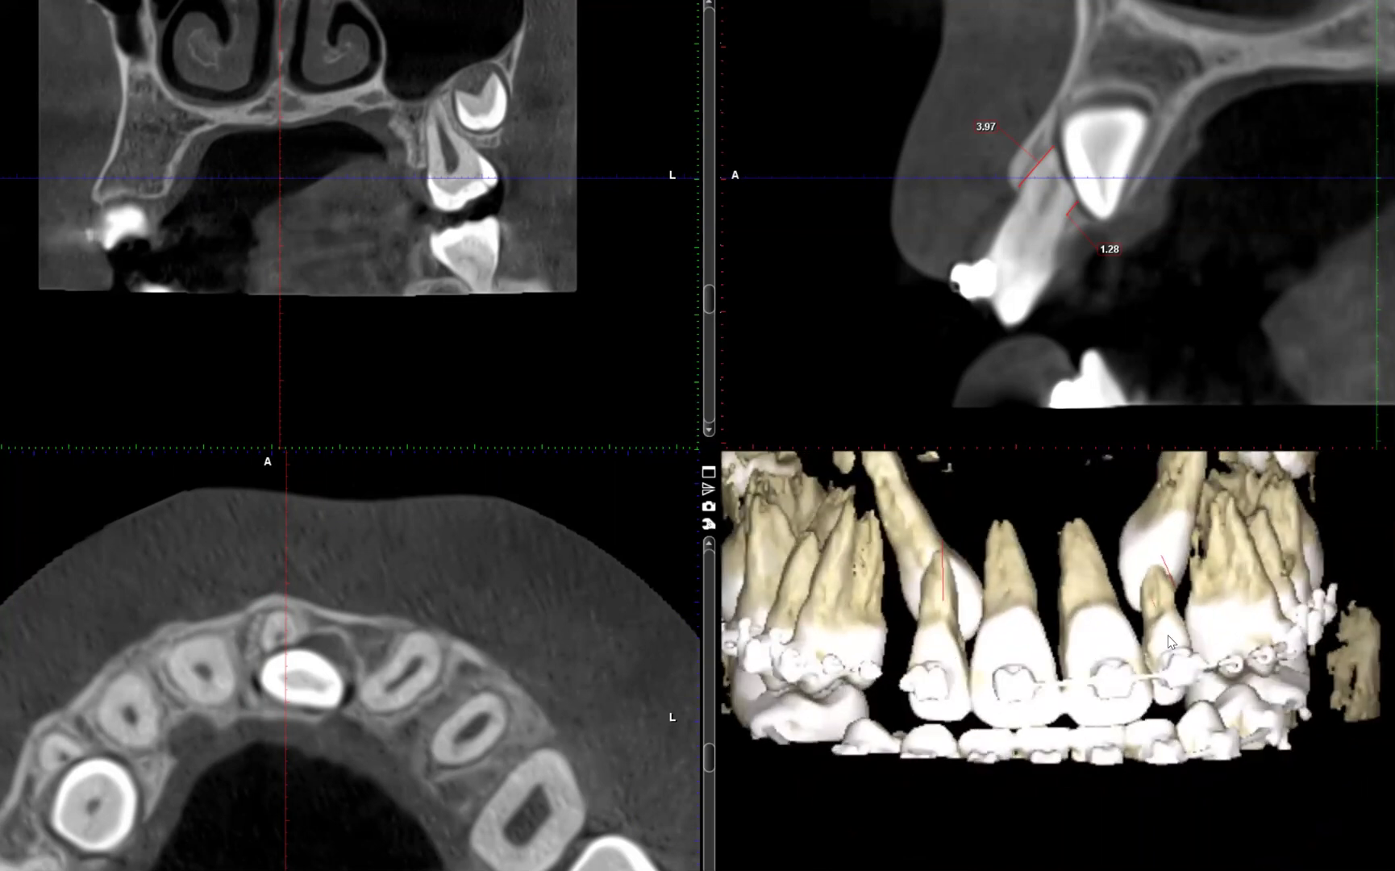
left_click_drag(1175, 726, 1090, 720)
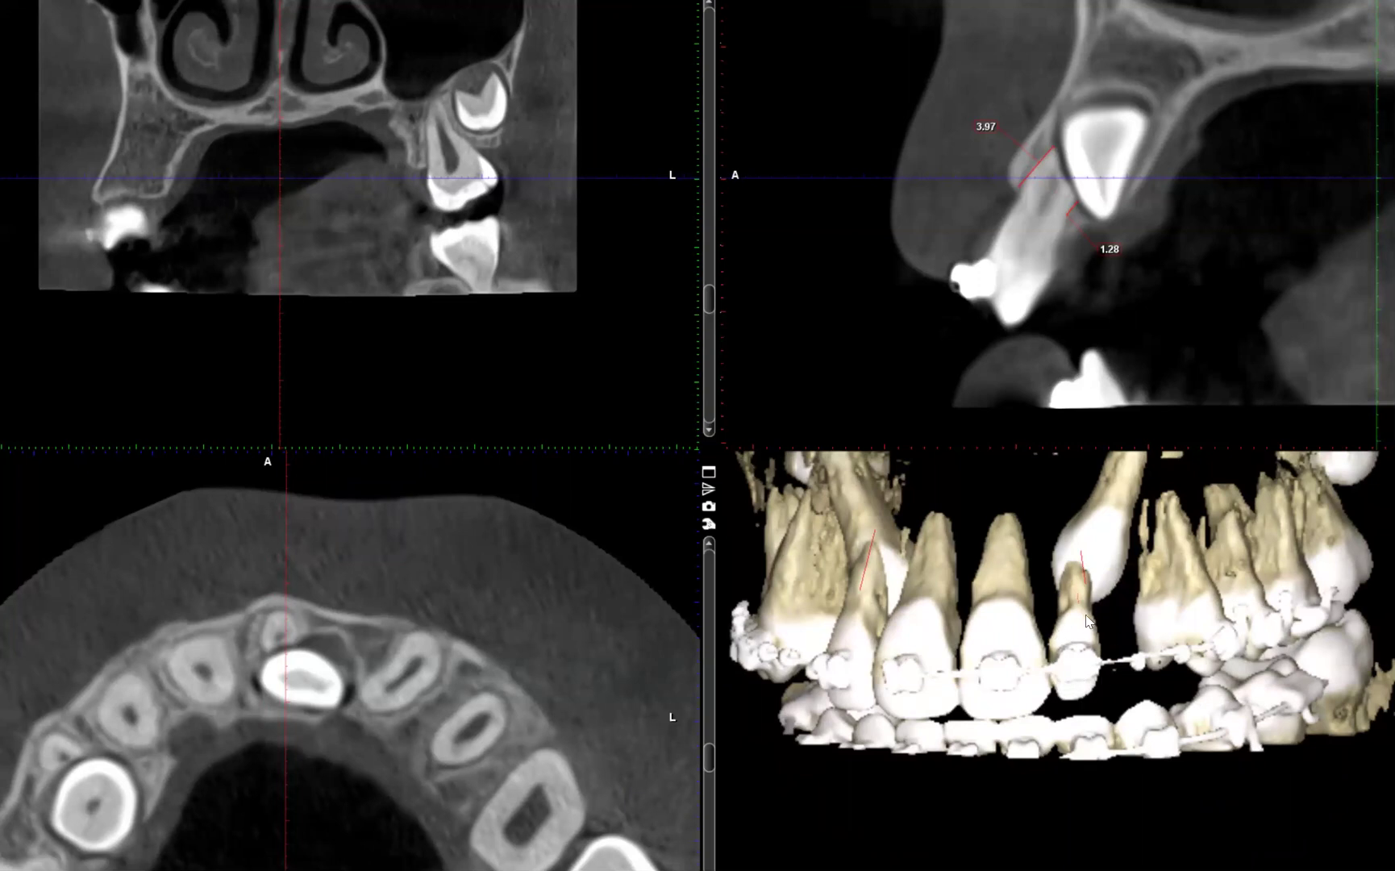
left_click_drag(1057, 634, 1099, 628)
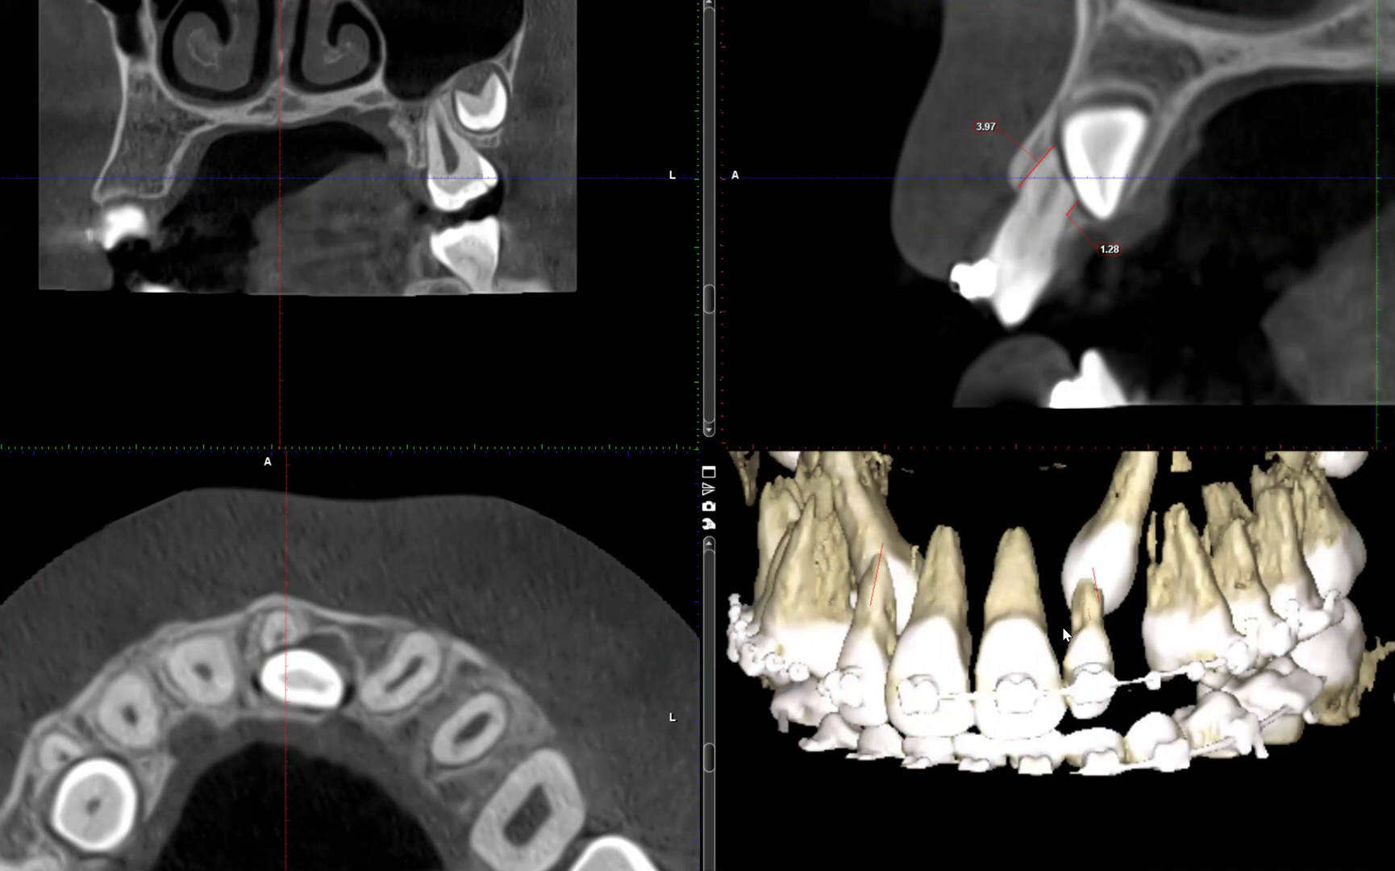
left_click_drag(1091, 720, 1111, 690)
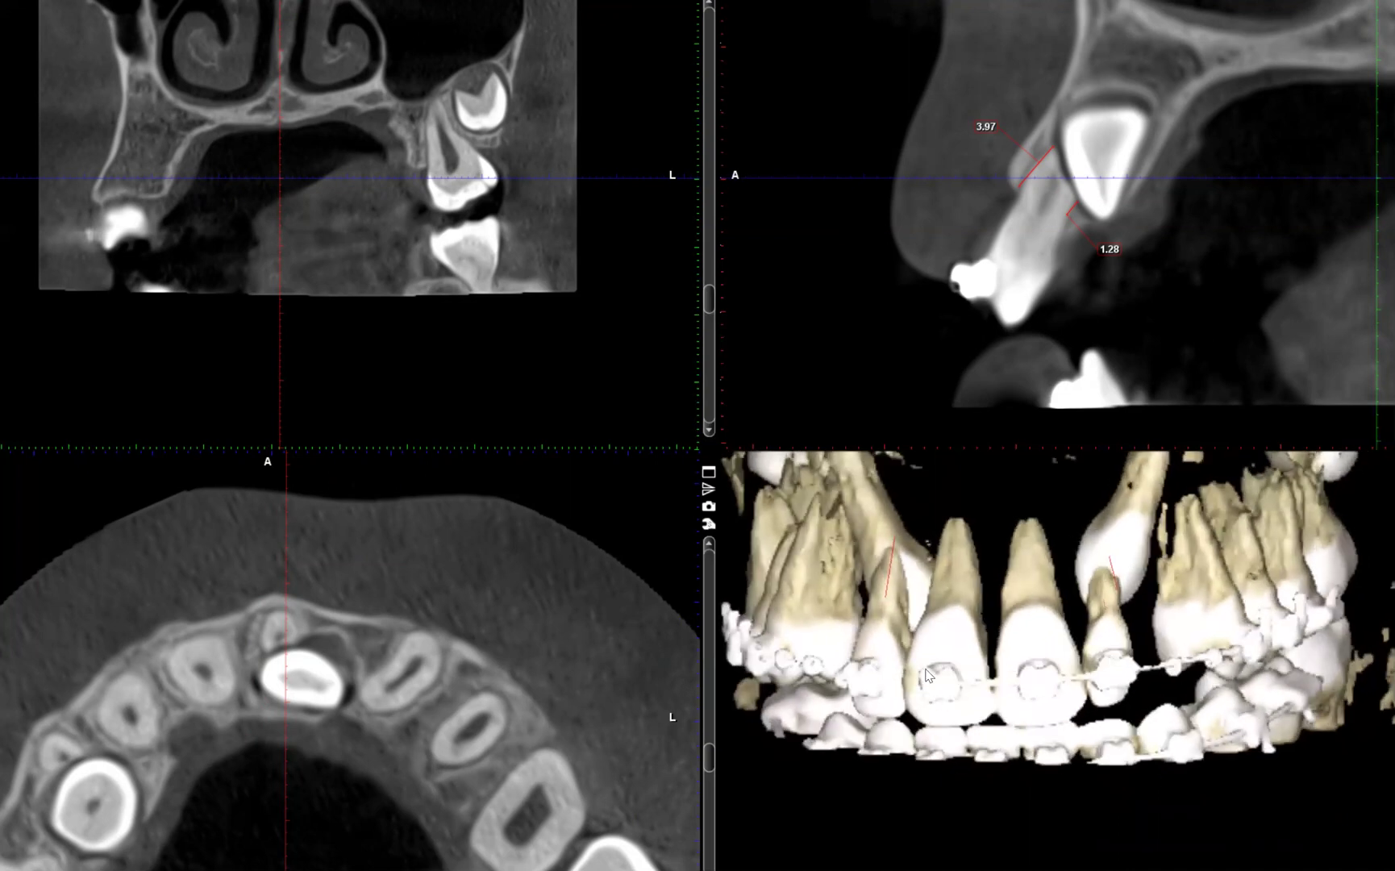
left_click_drag(905, 673, 925, 634)
left_click_drag(1052, 679, 925, 674)
Place the coronal plane through the left impacted canine and examine the neighbouring sagittal slices for its contact with the lateral incisor
left_click_drag(450, 690, 283, 679)
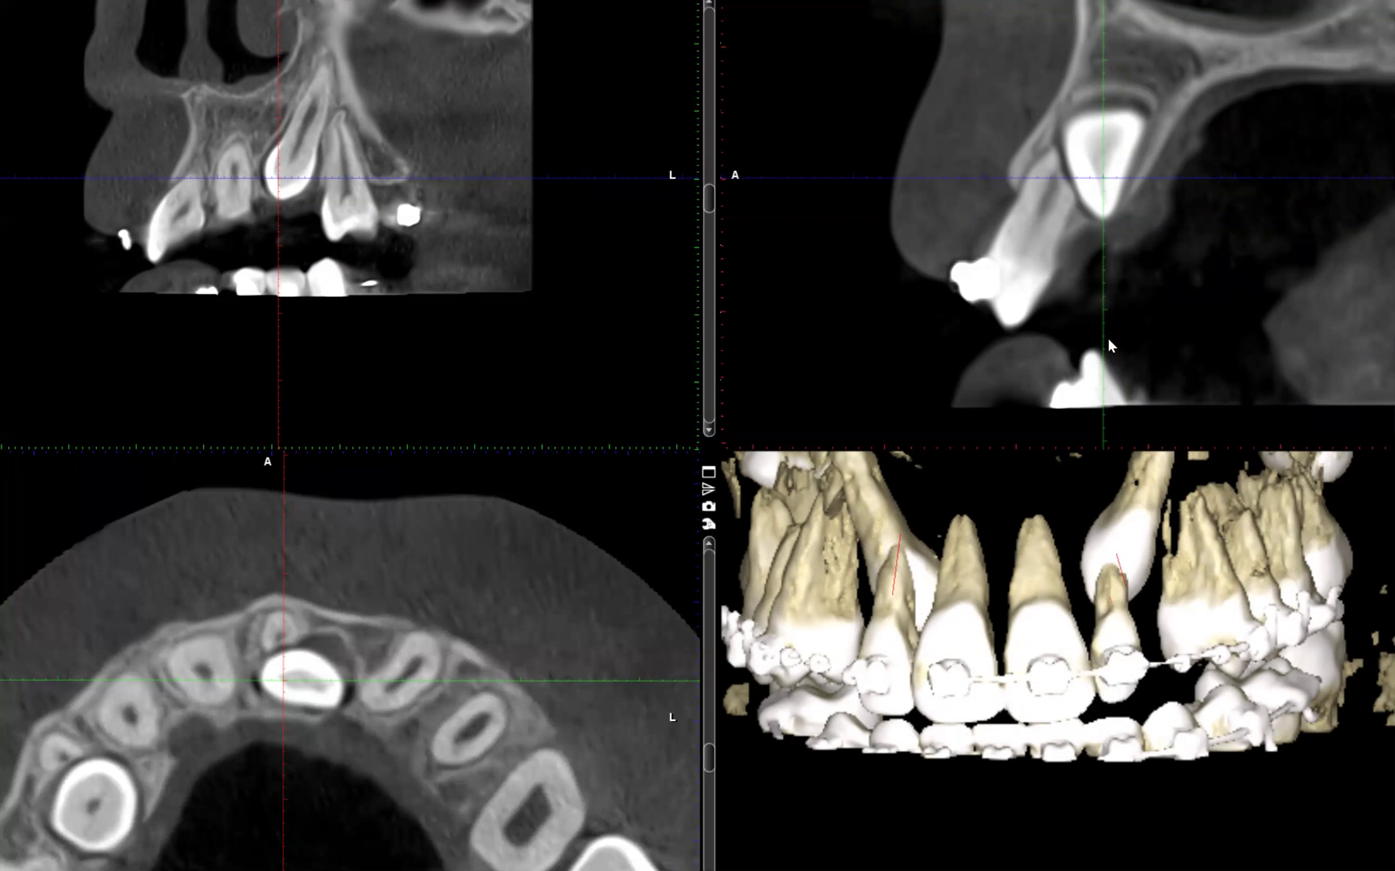
scroll(1103, 218, "up", 1)
scroll(1103, 218, "down", 3)
scroll(1103, 218, "up", 2)
scroll(1103, 218, "down", 4)
scroll(1103, 218, "up", 2)
scroll(1100, 238, "up", 1)
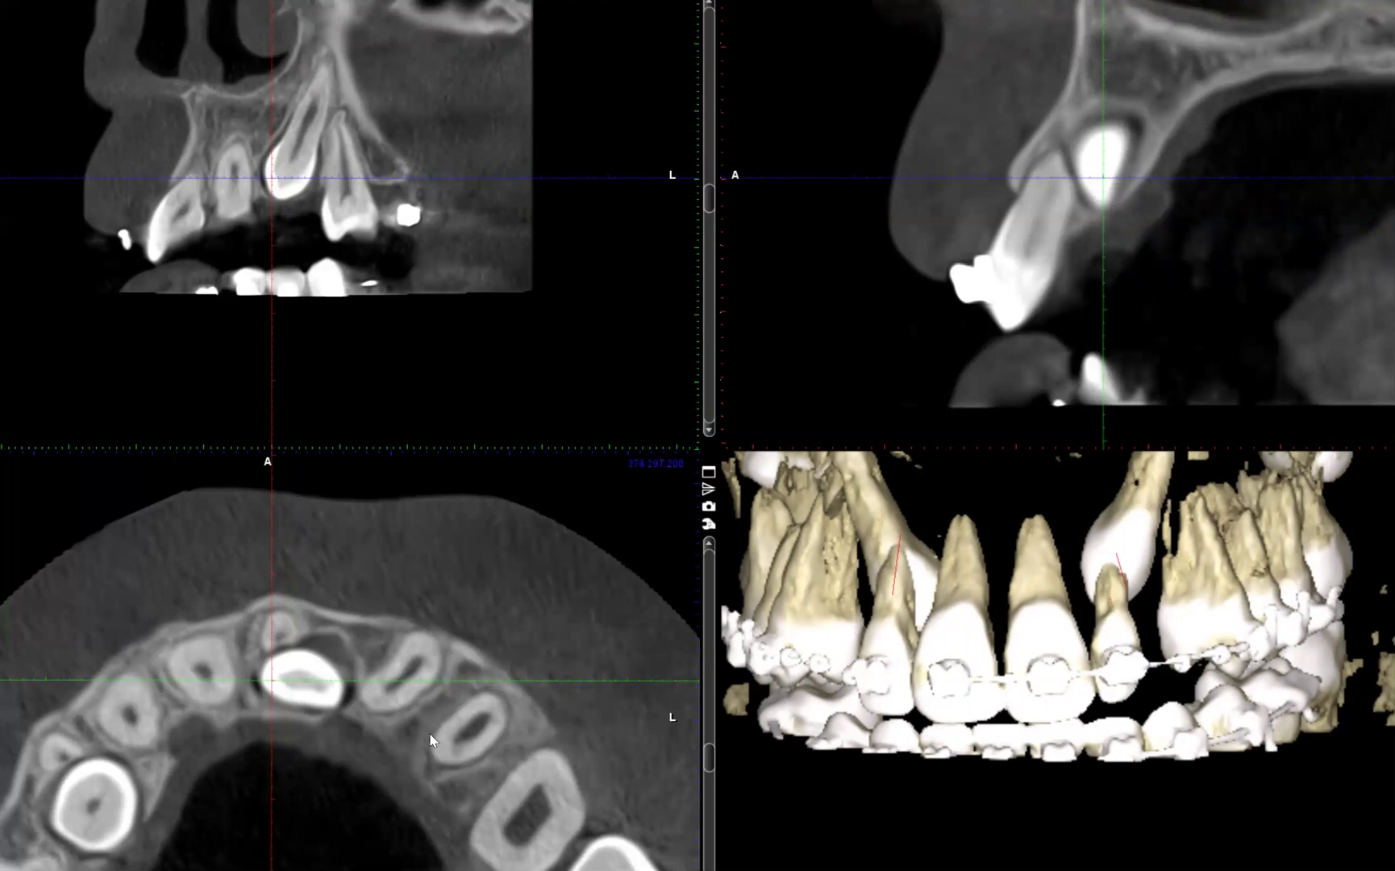
Rotate the axial view back to a symmetrical arch with the coronal plane passing through both impacted canines
left_click_drag(517, 622, 540, 751)
left_click_drag(270, 692, 390, 658)
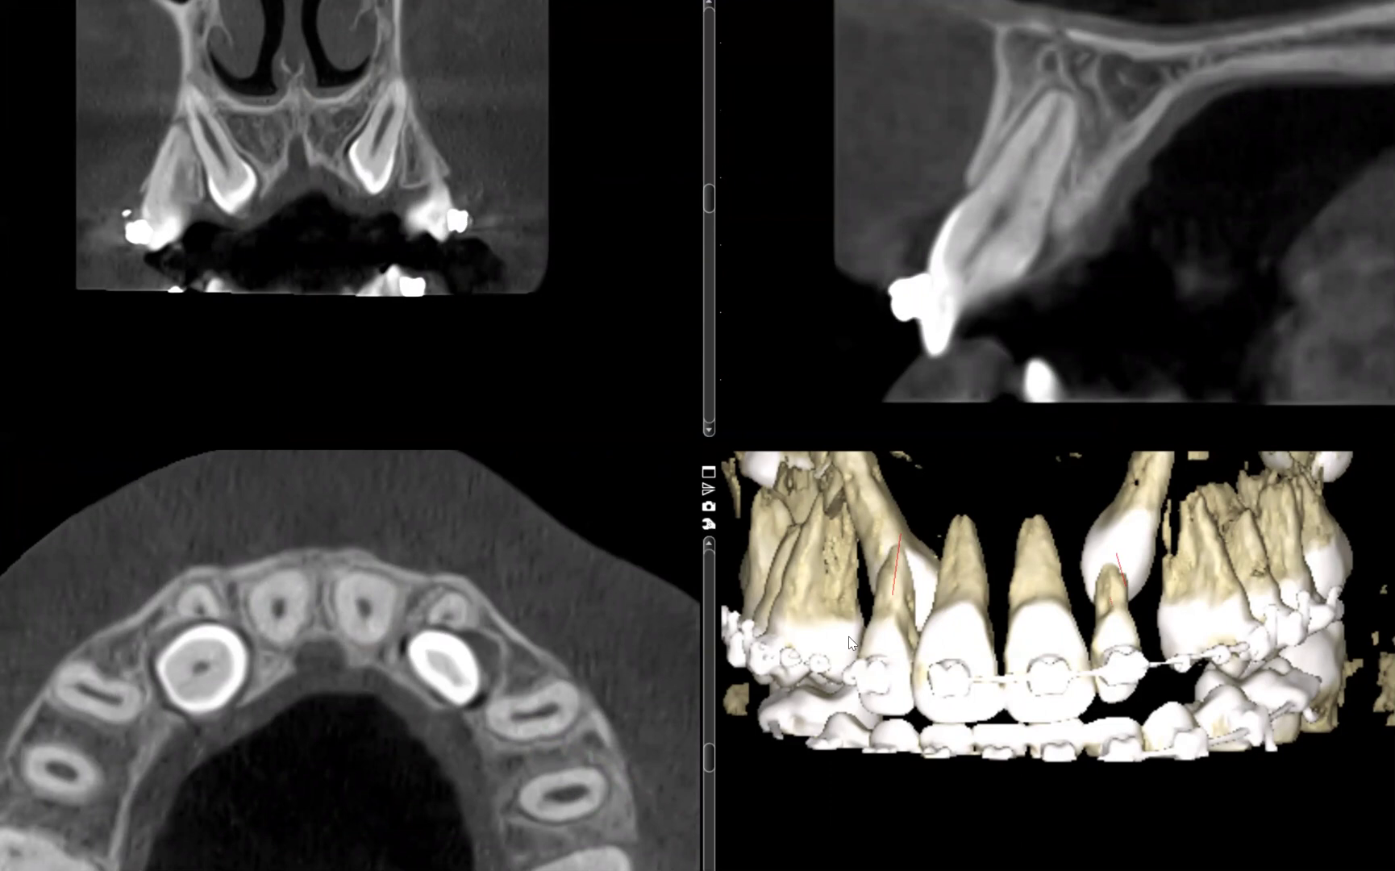
Examine both impacted canines in relation to the incisor roots on the 3D model from front, left-side and tilted angles
left_click_drag(894, 644, 921, 649)
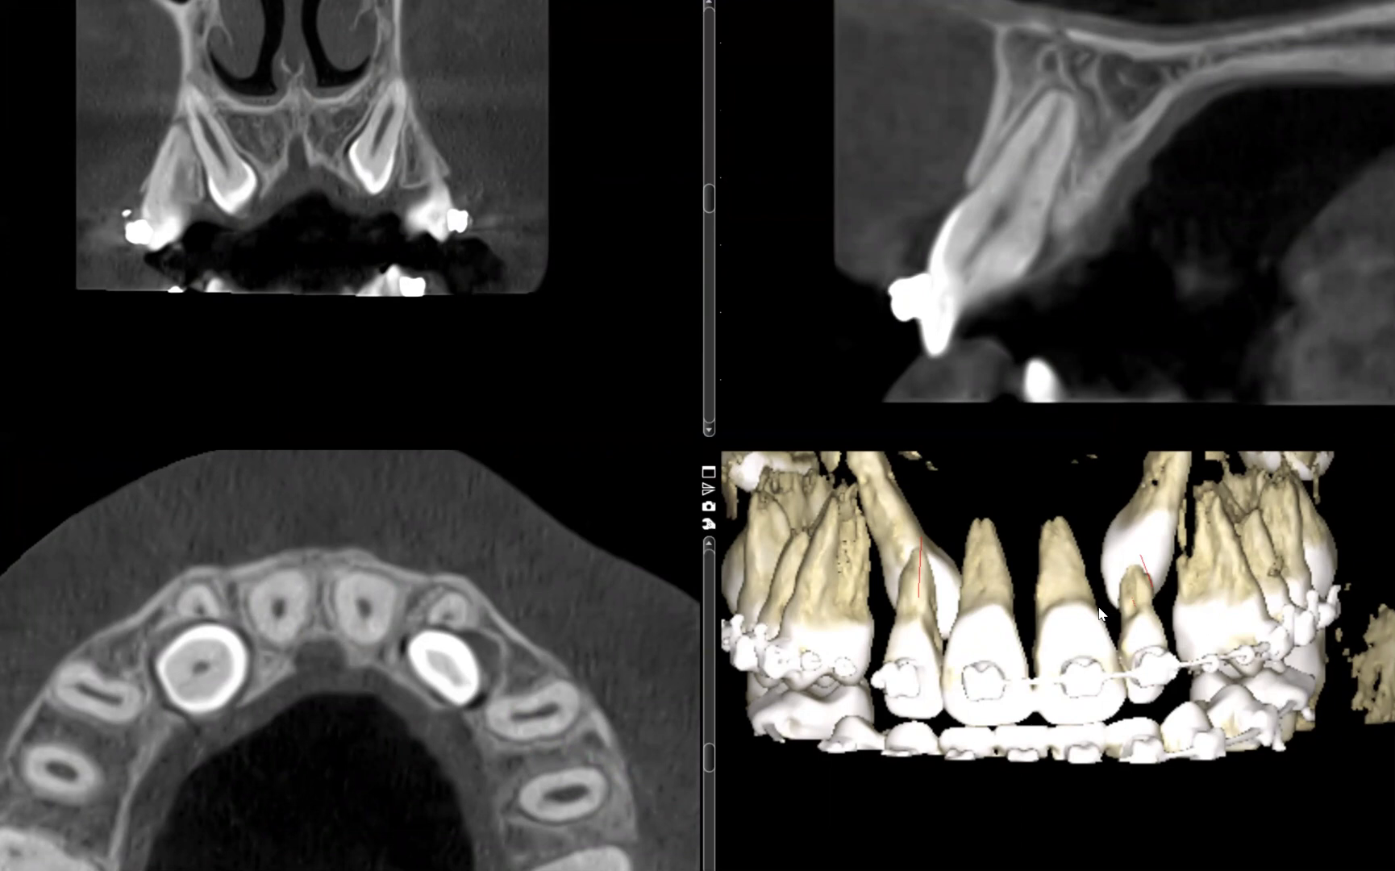
left_click_drag(1100, 614, 1064, 645)
left_click_drag(1066, 698, 977, 700)
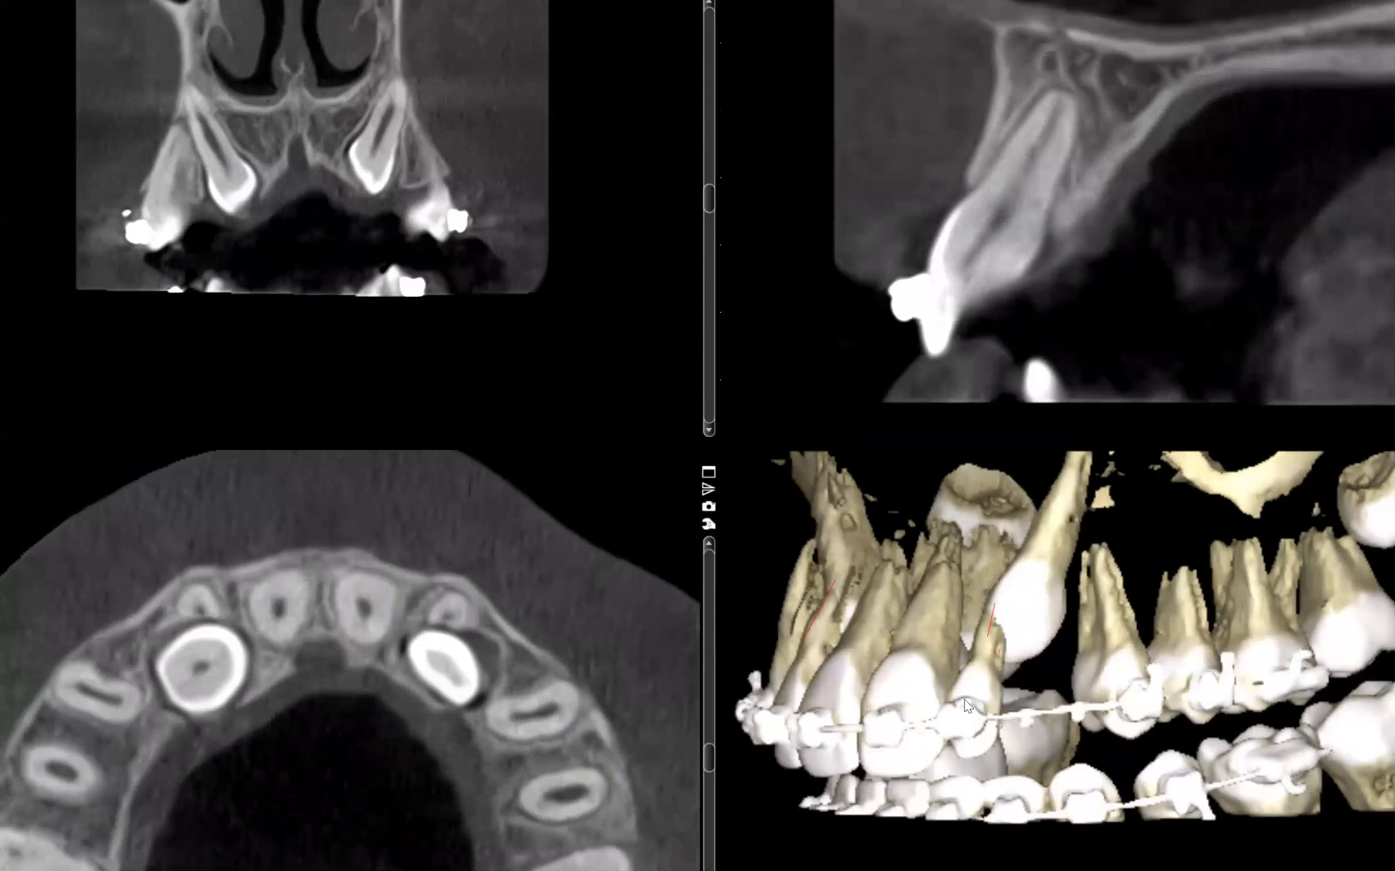
left_click_drag(873, 710, 982, 703)
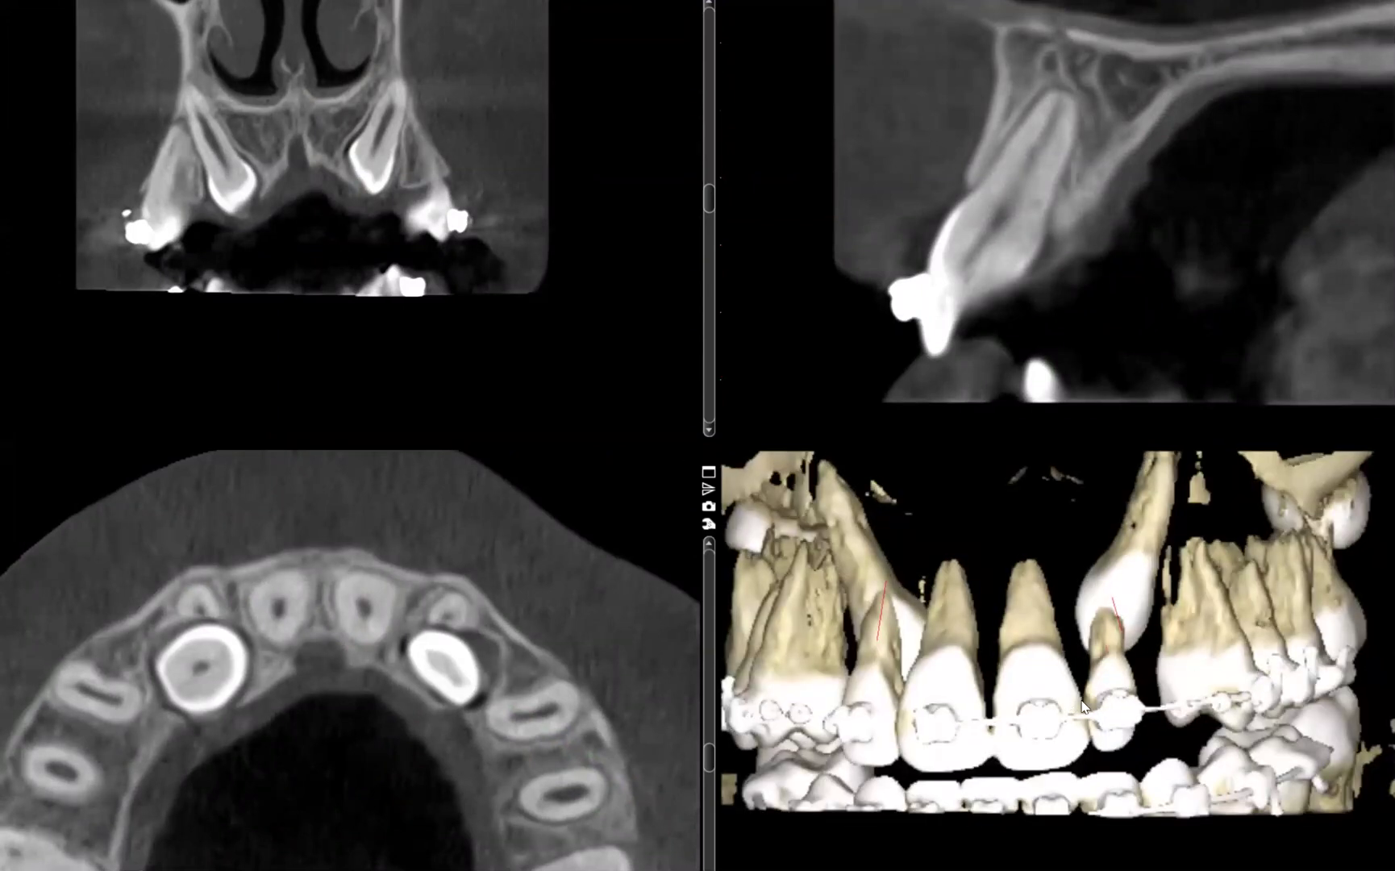
left_click_drag(1099, 707, 1096, 564)
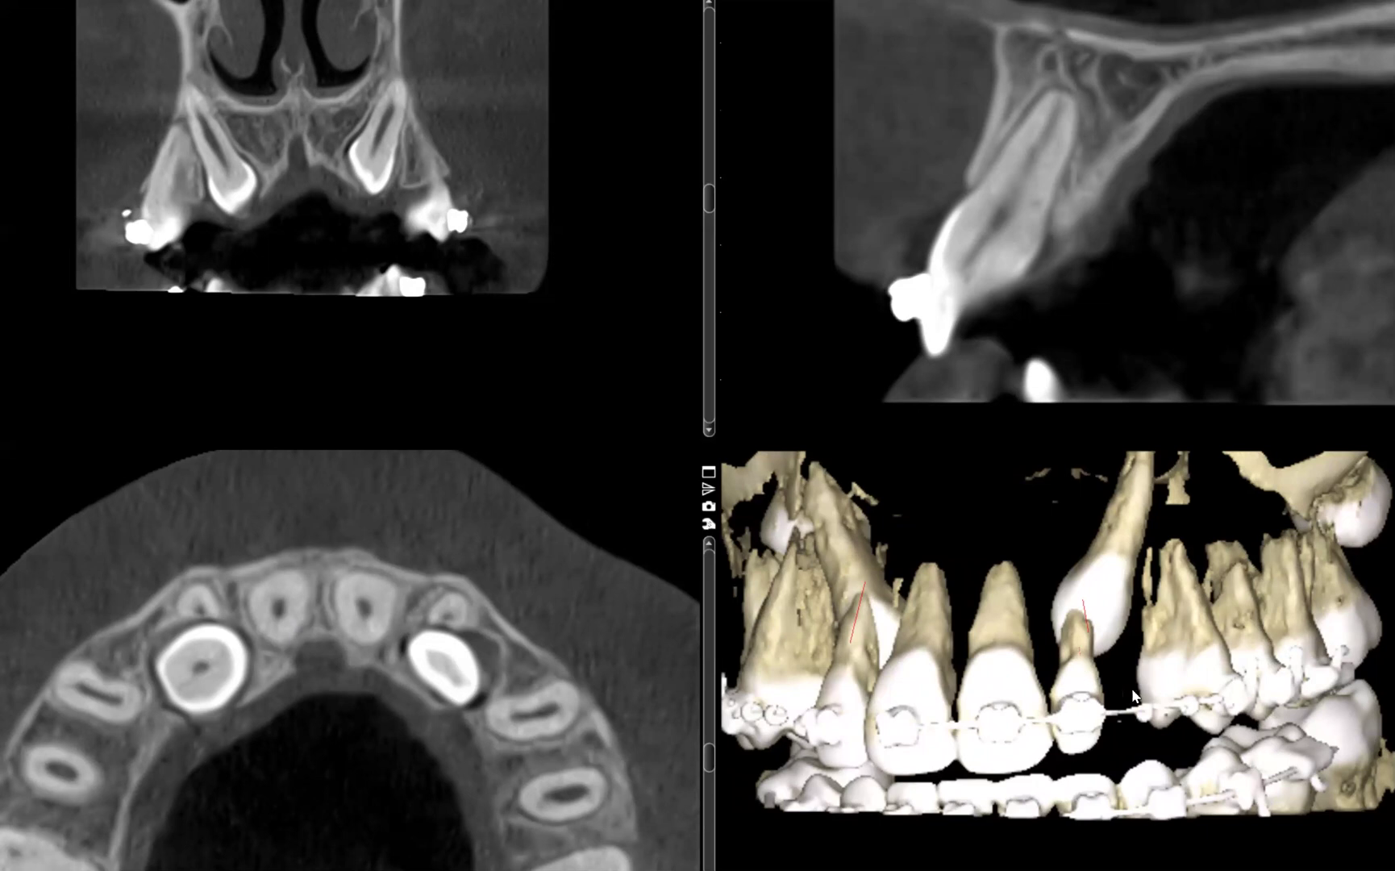
left_click_drag(1104, 716, 992, 737)
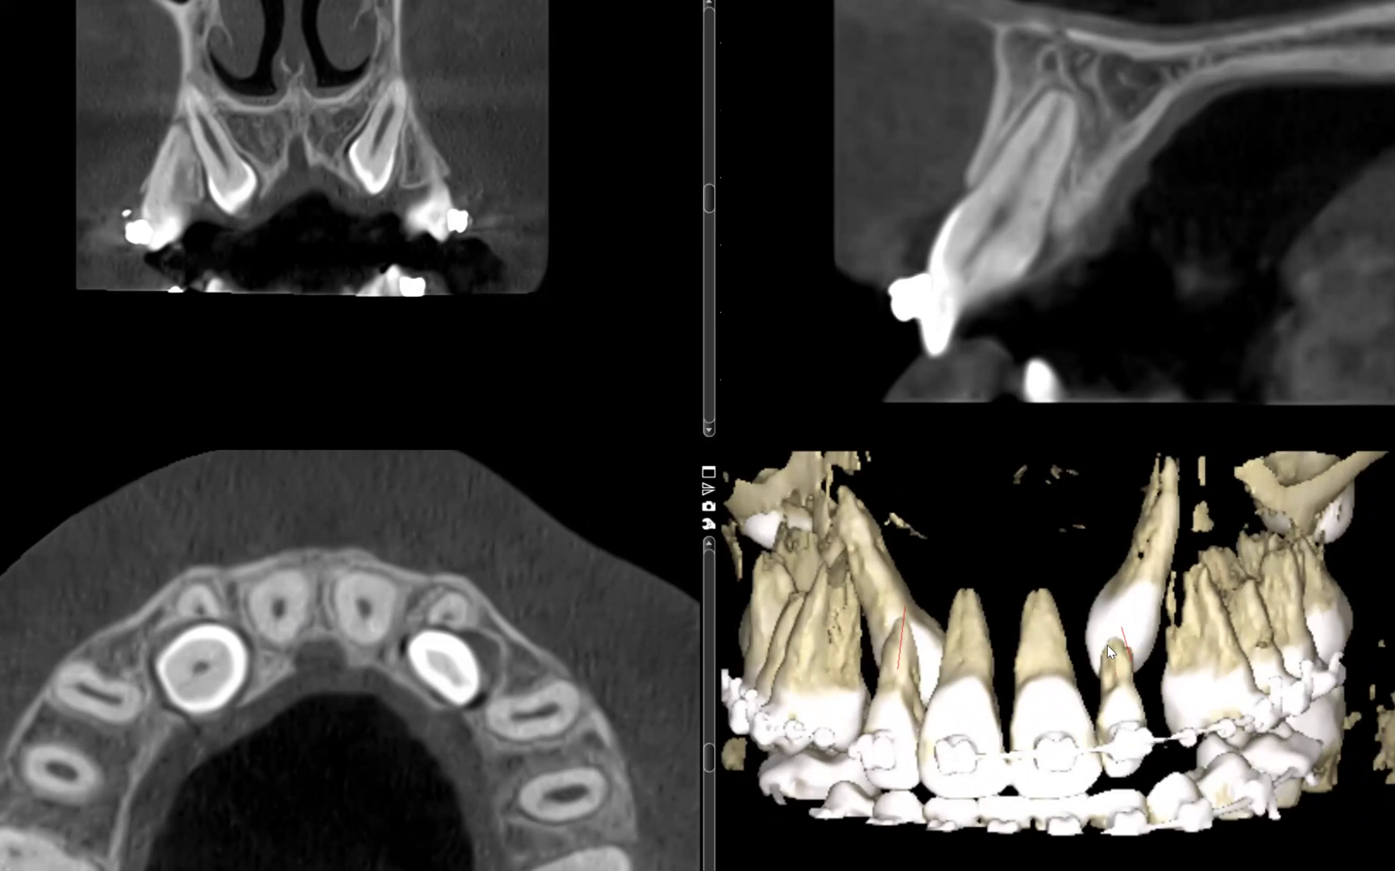
left_click_drag(1020, 699, 1045, 683)
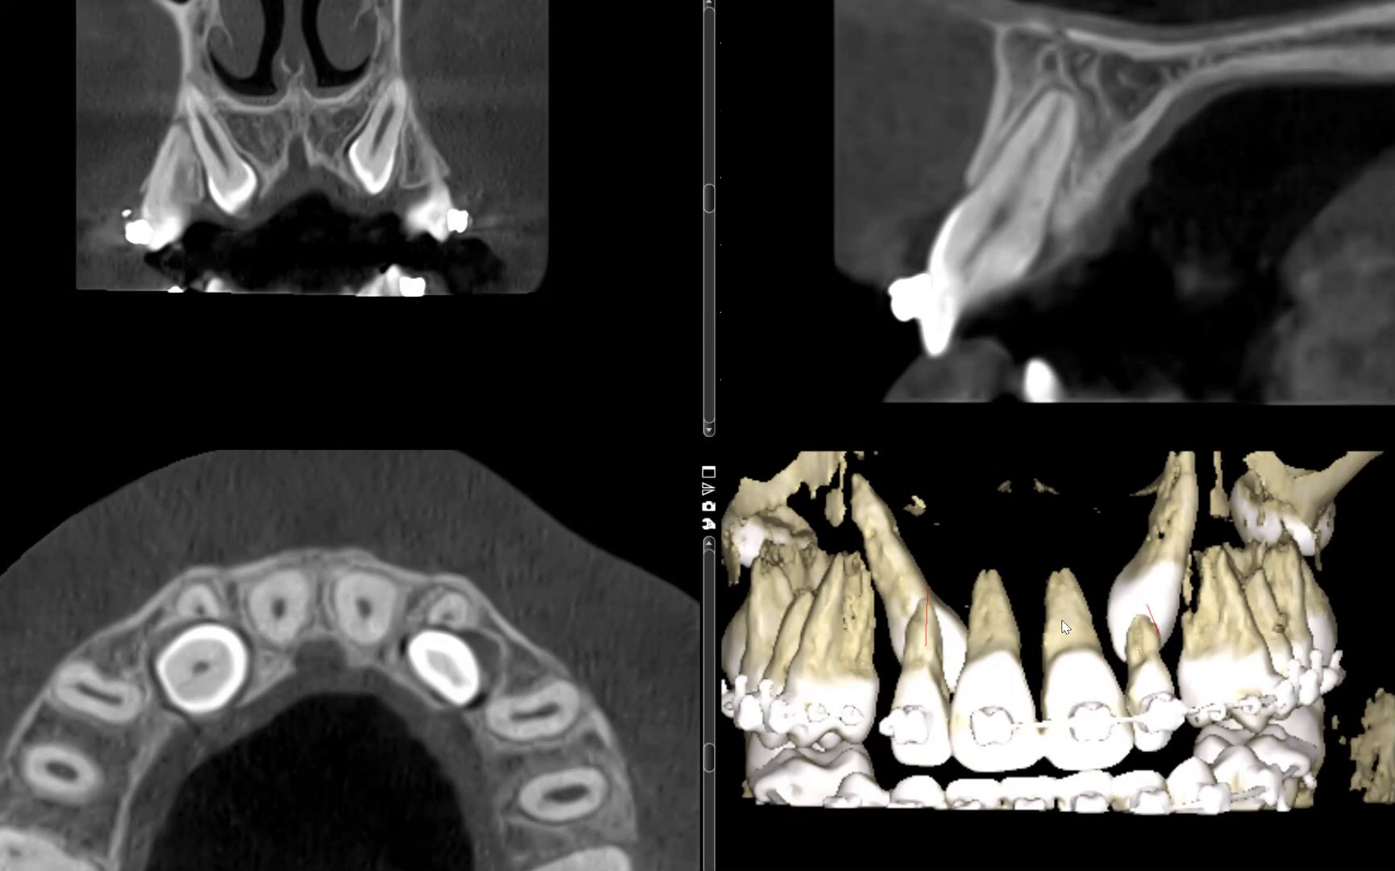
Step through the coronal slices to compare the crowns and roots of both impacted canines
mouse_move(705, 755)
left_mouse_down()
mouse_move(707, 779)
mouse_move(708, 756)
left_mouse_up()
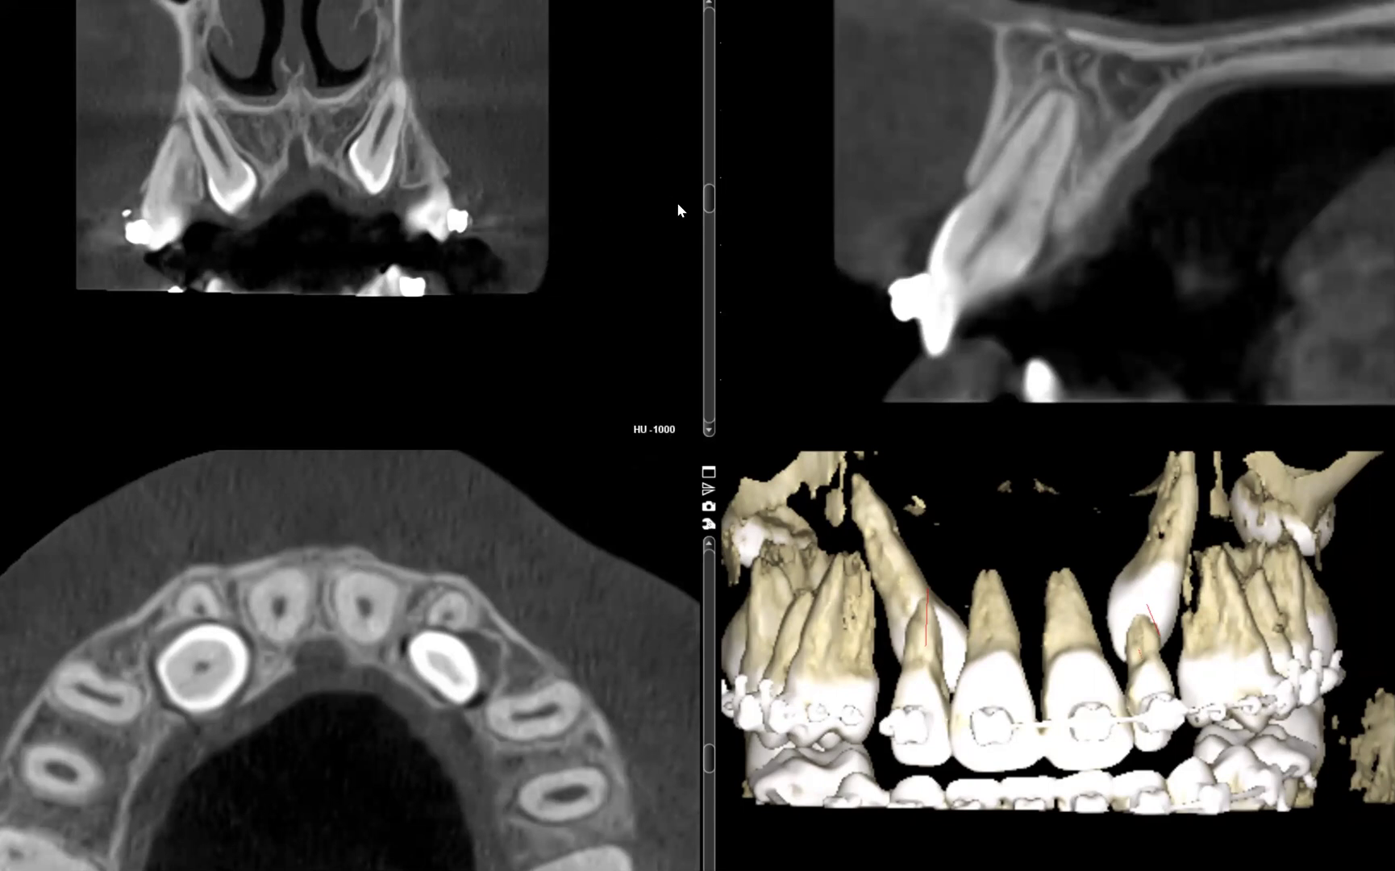
mouse_move(708, 202)
left_mouse_down()
mouse_move(708, 222)
mouse_move(708, 191)
left_mouse_up()
scroll(708, 192, "down", 5)
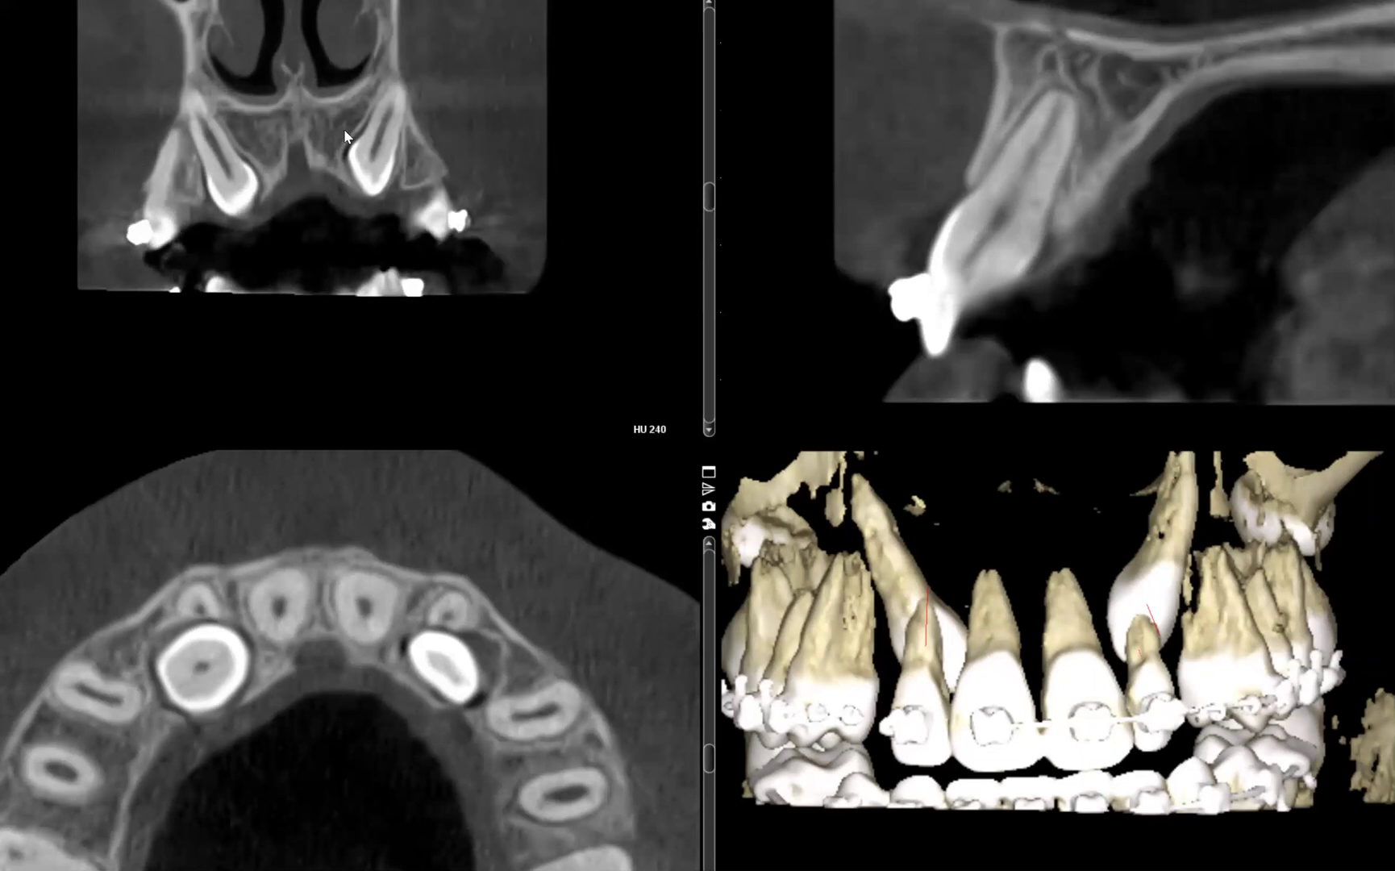
scroll(707, 206, "up", 3)
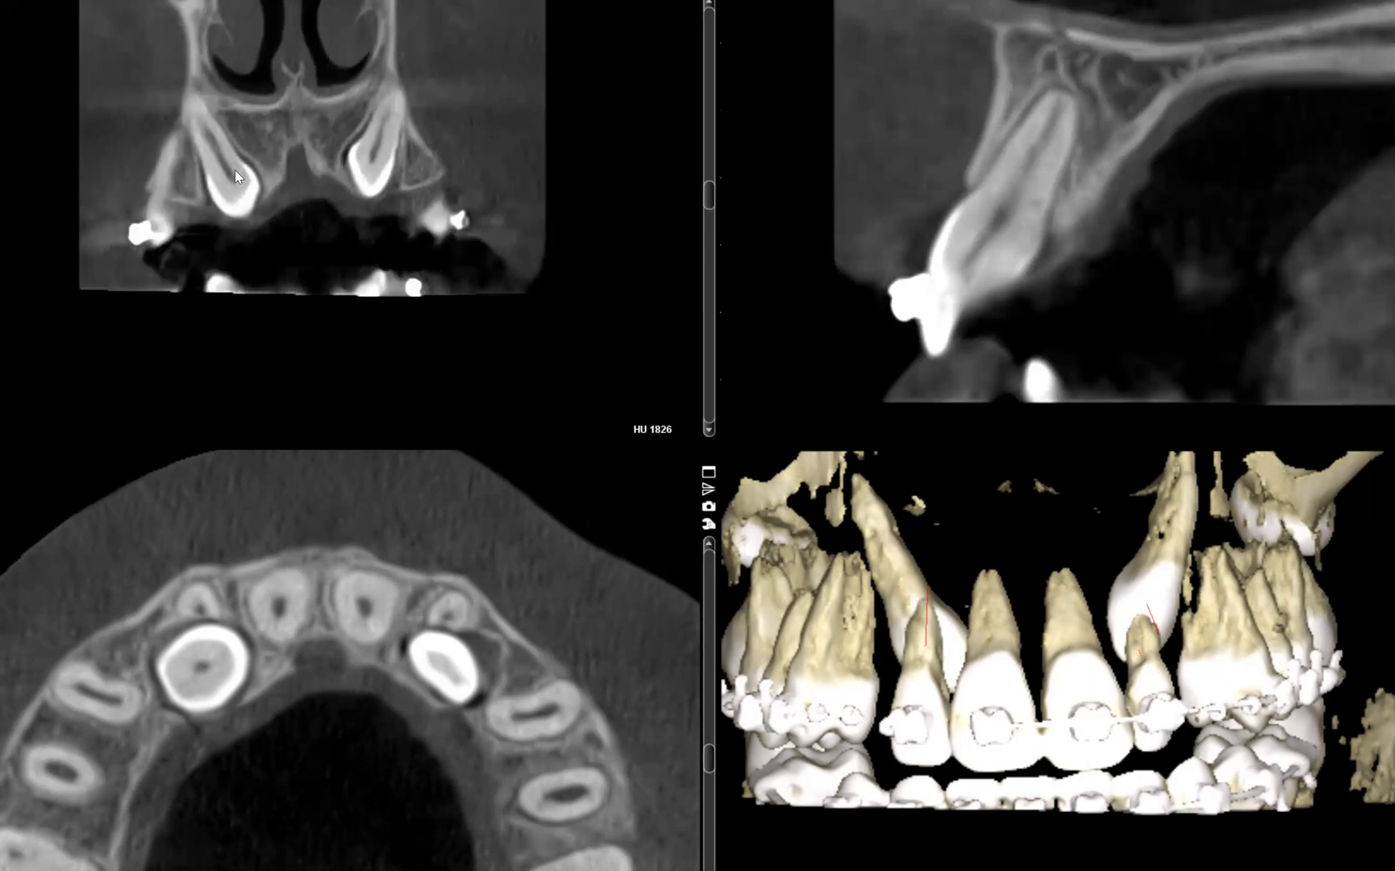